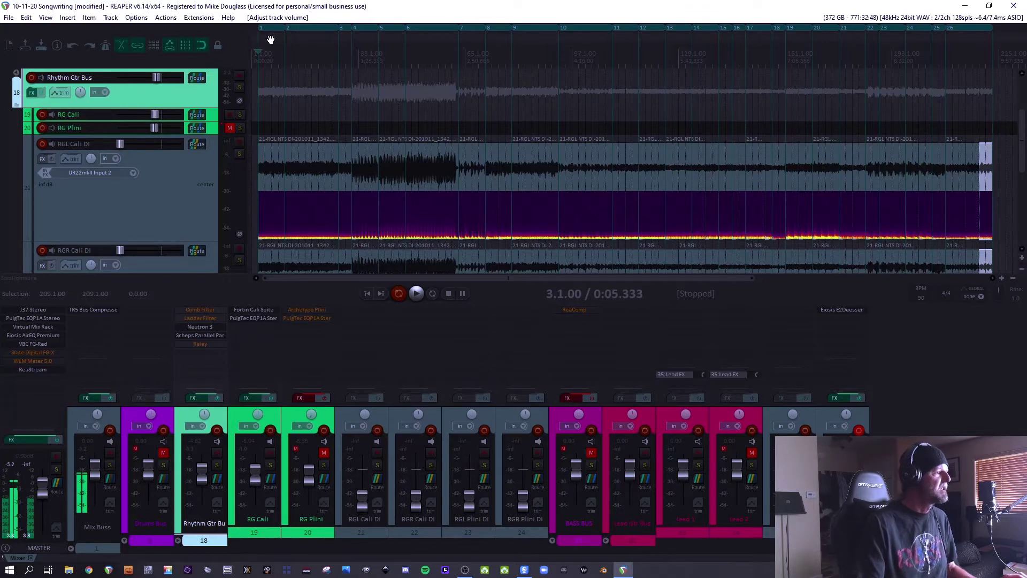
Step: Play short passages from the starts of regions 1, 2 and 3 to compare how the sections sound
{"action": "key", "text": "space"}
{"action": "left_click", "coordinate": [284, 50]}
{"action": "key", "text": "space"}
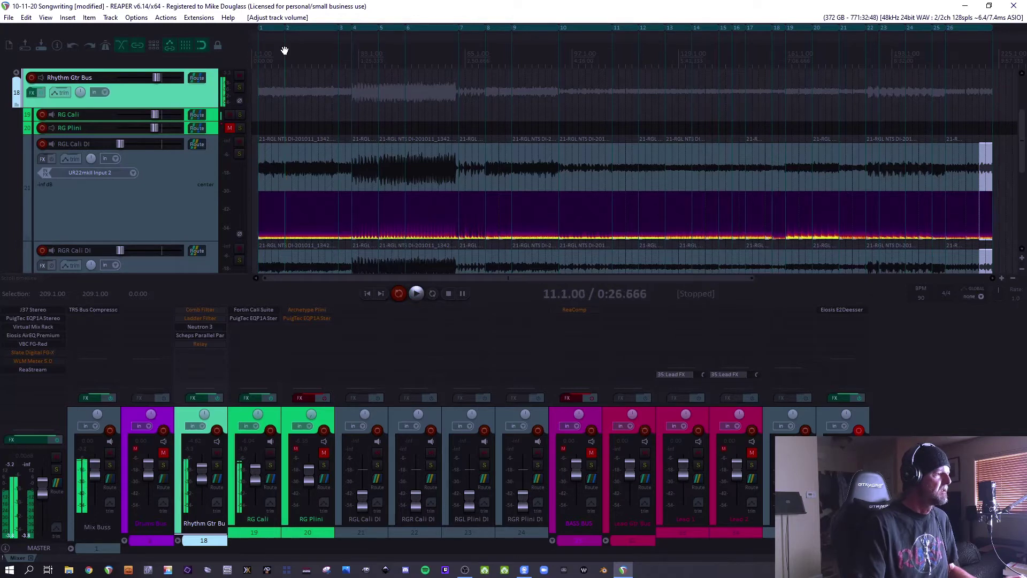
{"action": "left_click", "coordinate": [337, 52]}
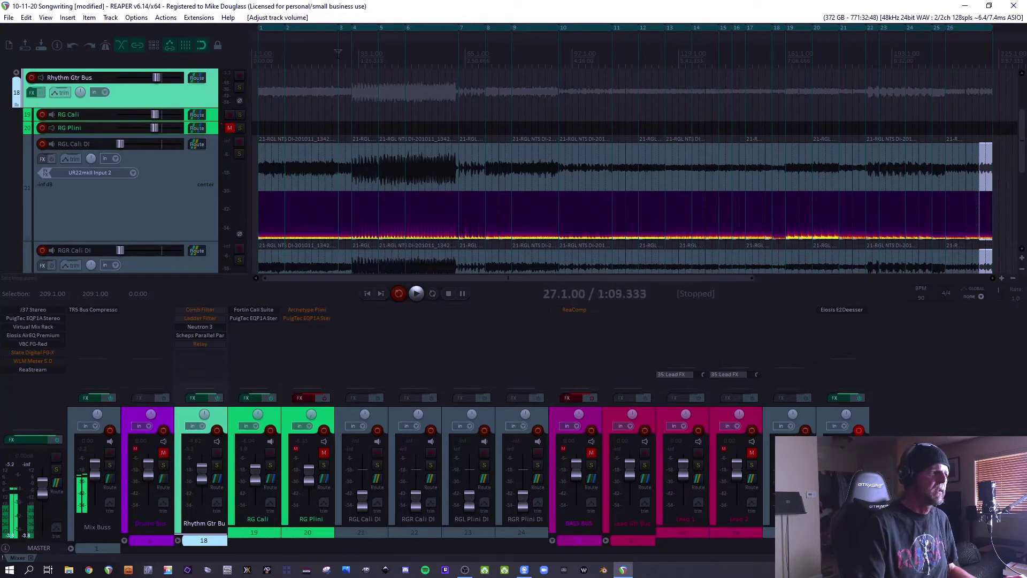
{"action": "key", "text": "space"}
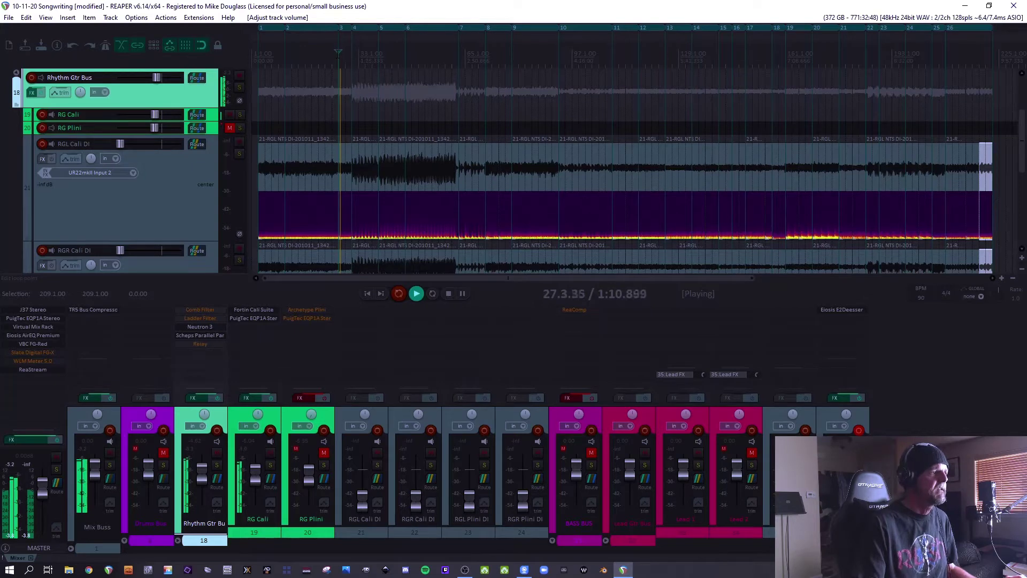
{"action": "key", "text": "space"}
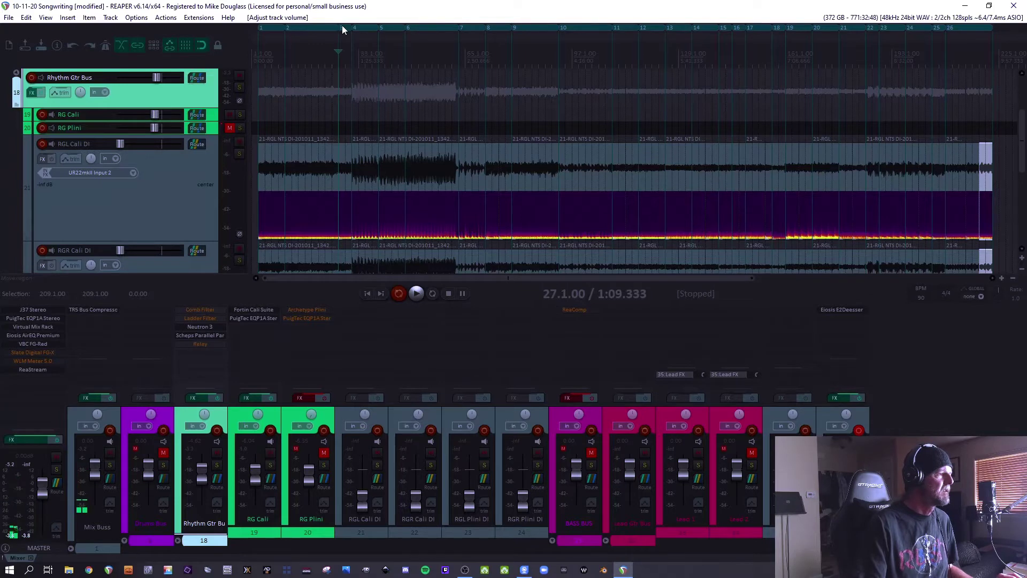
Step: Set the colour of region 1 to light red (255, 128, 128)
{"action": "right_click", "coordinate": [269, 30]}
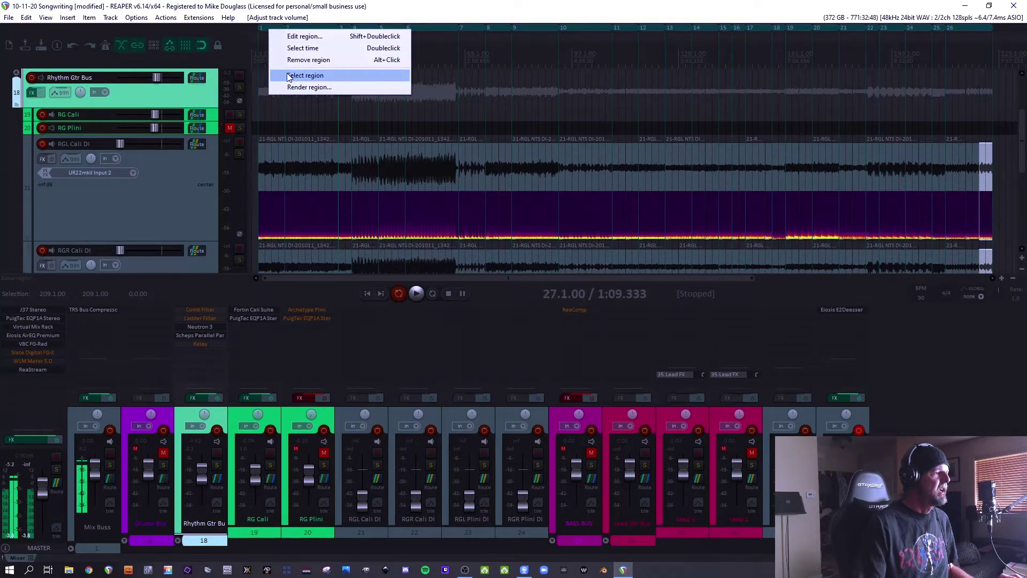
{"action": "left_click", "coordinate": [308, 36]}
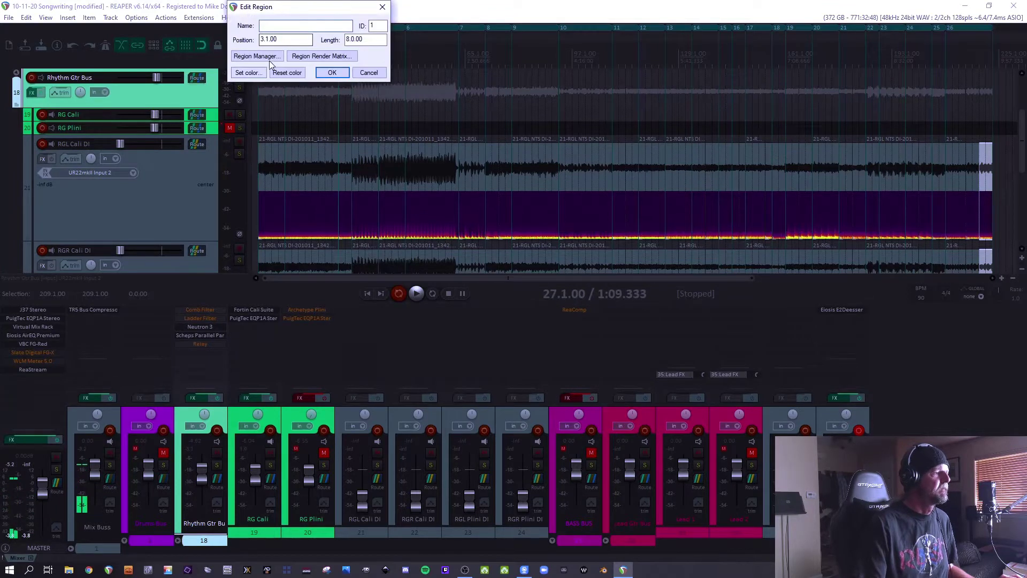
{"action": "left_click", "coordinate": [249, 74]}
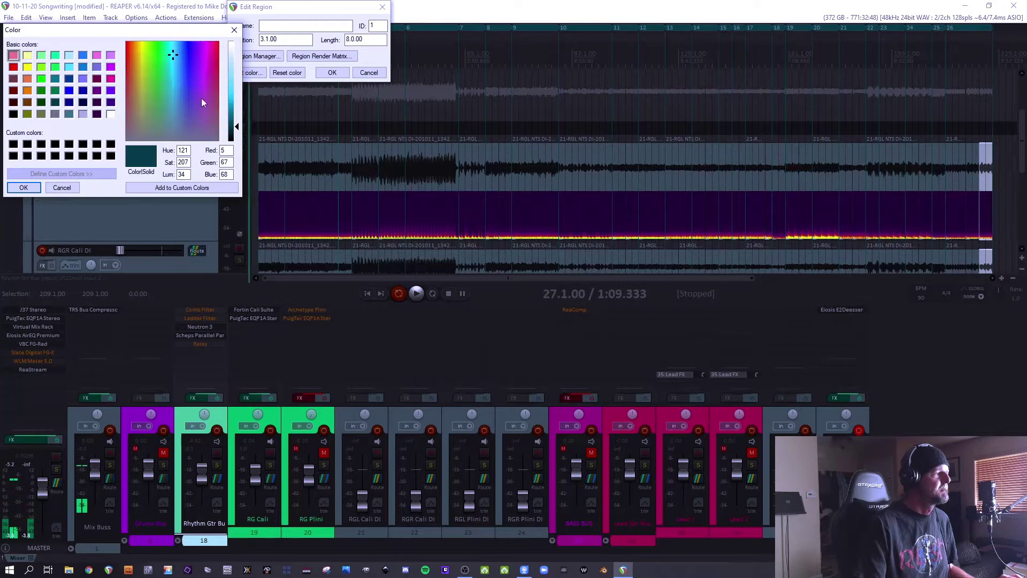
{"action": "left_click_drag", "start_coordinate": [129, 32], "coordinate": [673, 36]}
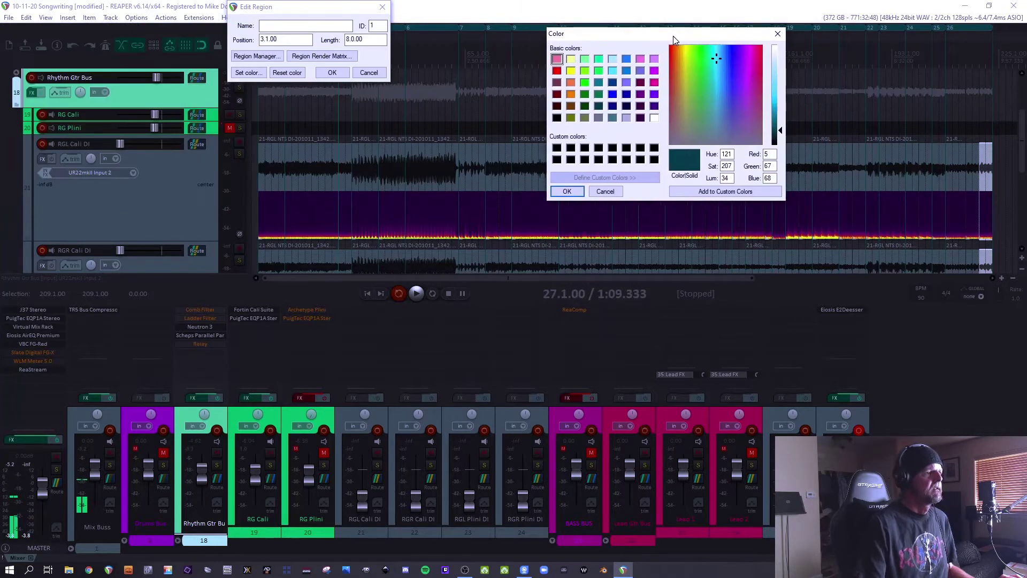
{"action": "left_click", "coordinate": [557, 60]}
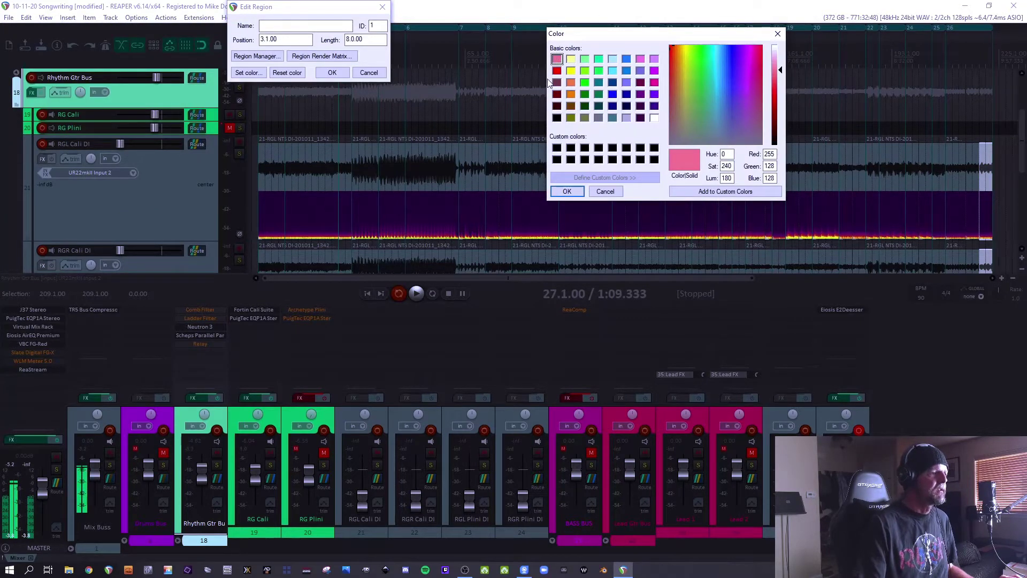
{"action": "left_click", "coordinate": [566, 193]}
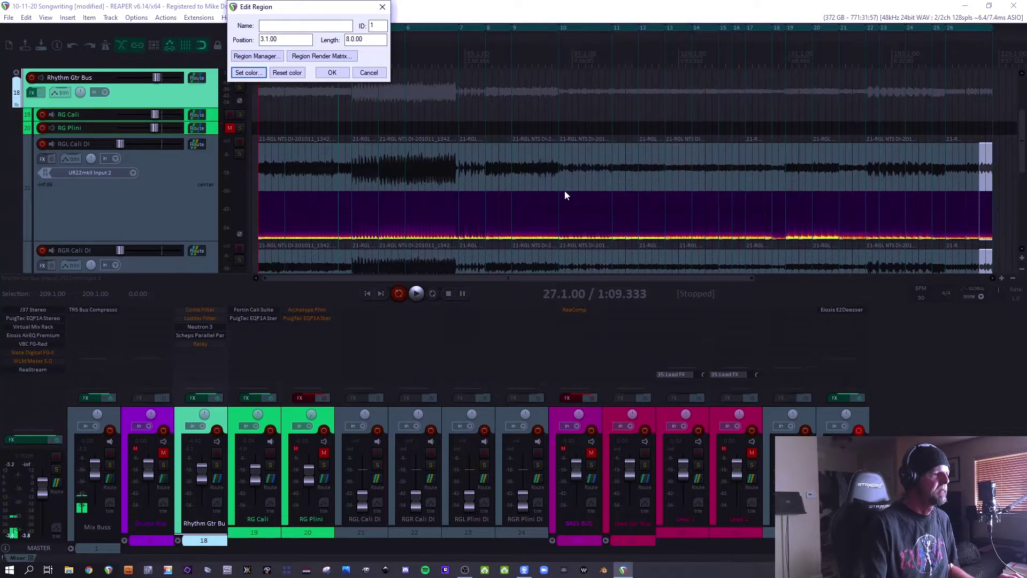
{"action": "left_click", "coordinate": [333, 73]}
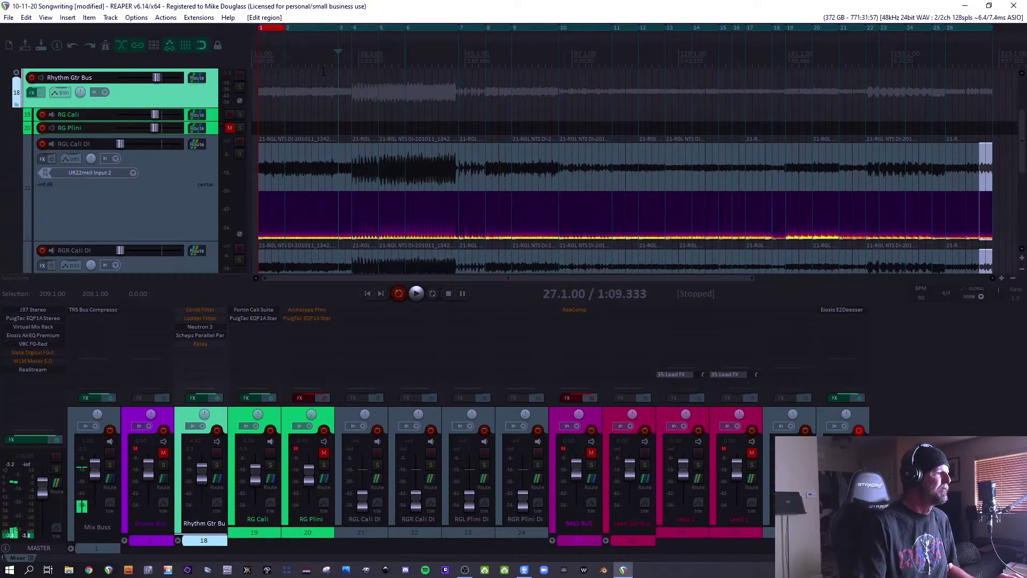
Step: Give region 2 the same light red colour as region 1
{"action": "right_click", "coordinate": [308, 32]}
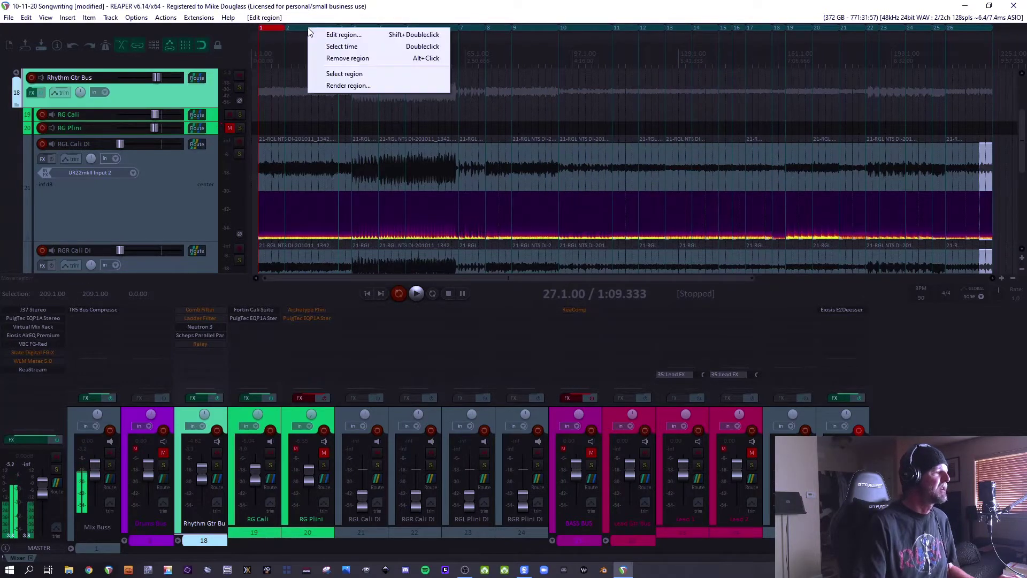
{"action": "left_click", "coordinate": [343, 35]}
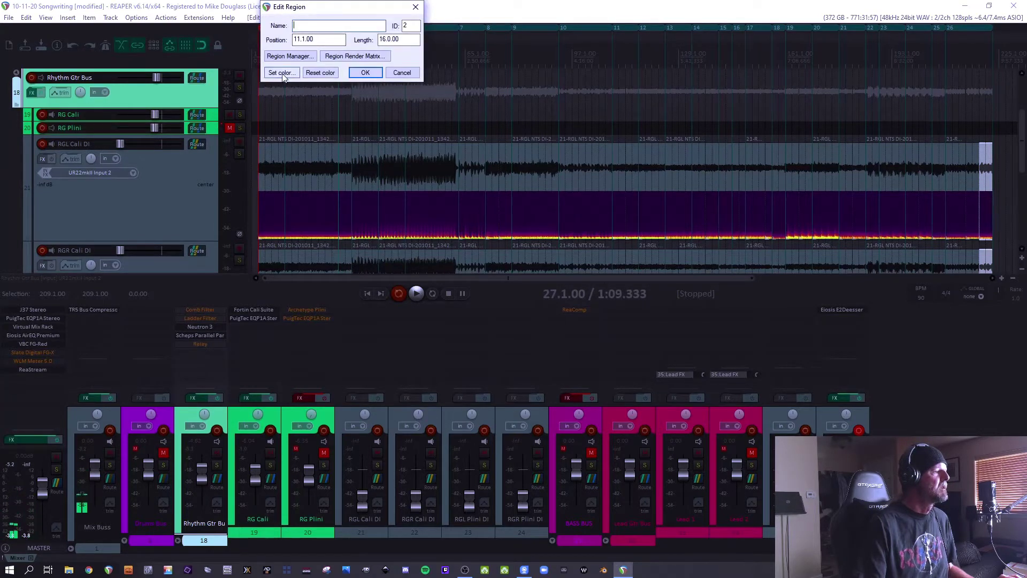
{"action": "left_click", "coordinate": [282, 73]}
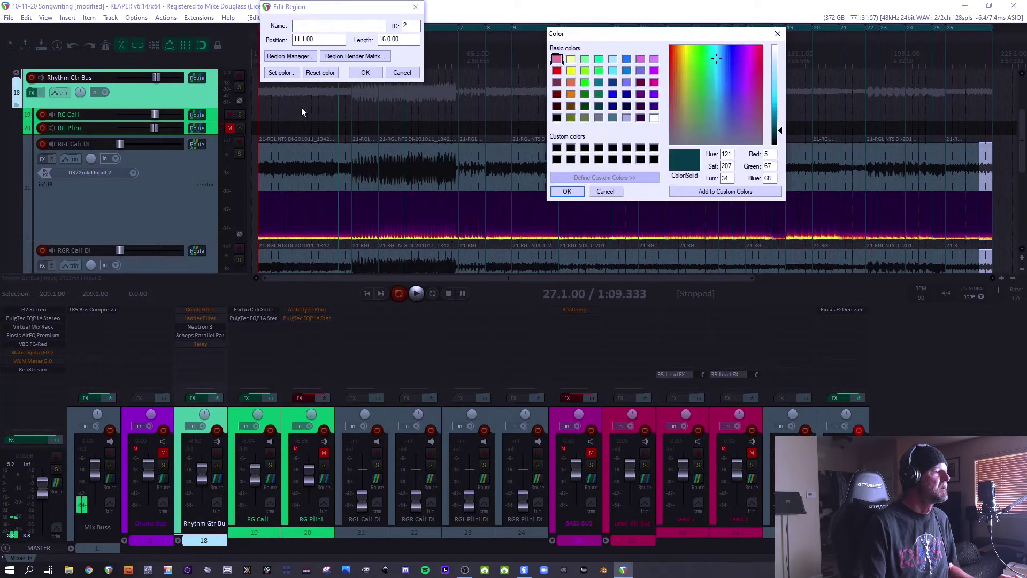
{"action": "left_click", "coordinate": [558, 60]}
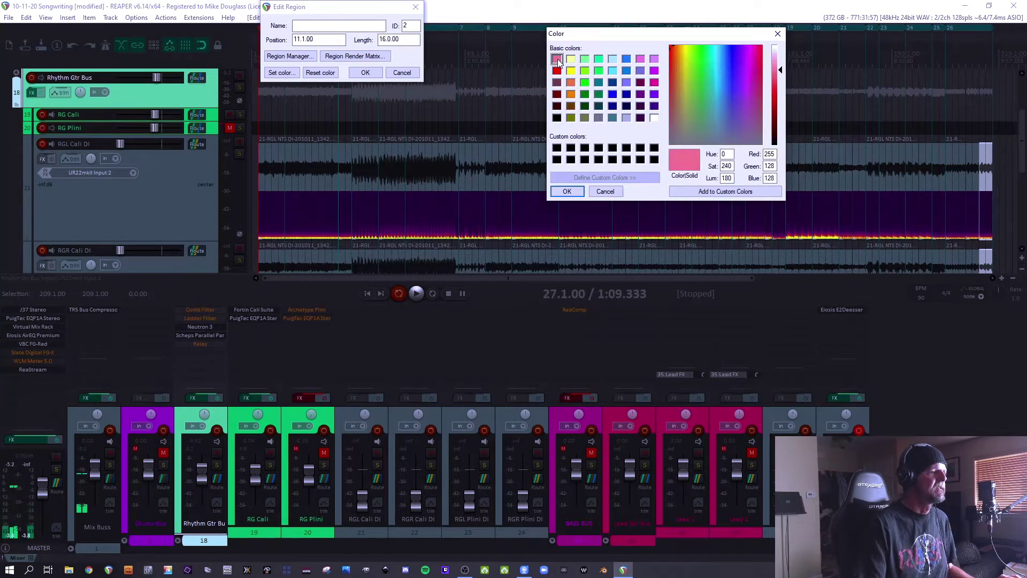
{"action": "left_click", "coordinate": [568, 192]}
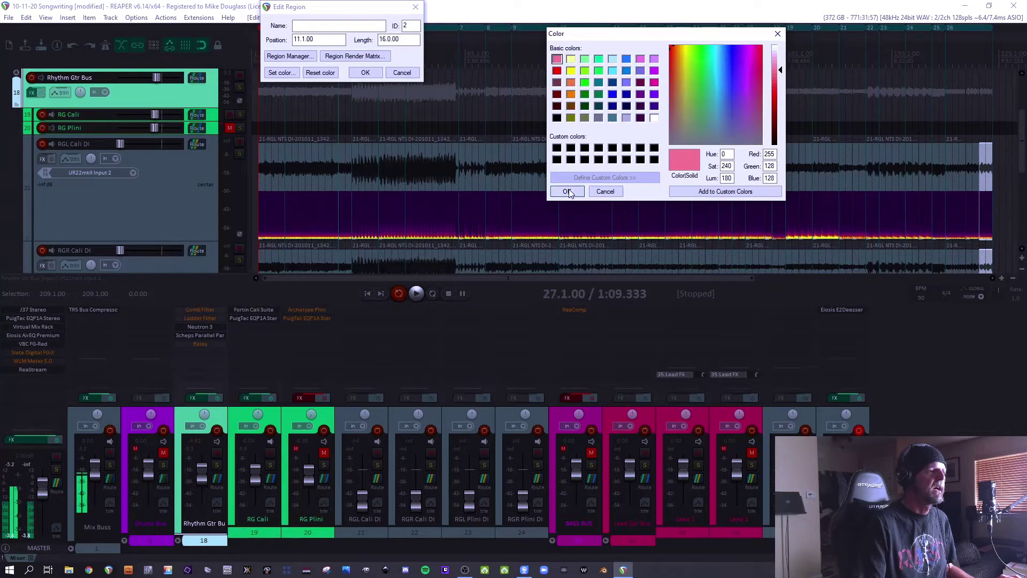
{"action": "left_click", "coordinate": [366, 74]}
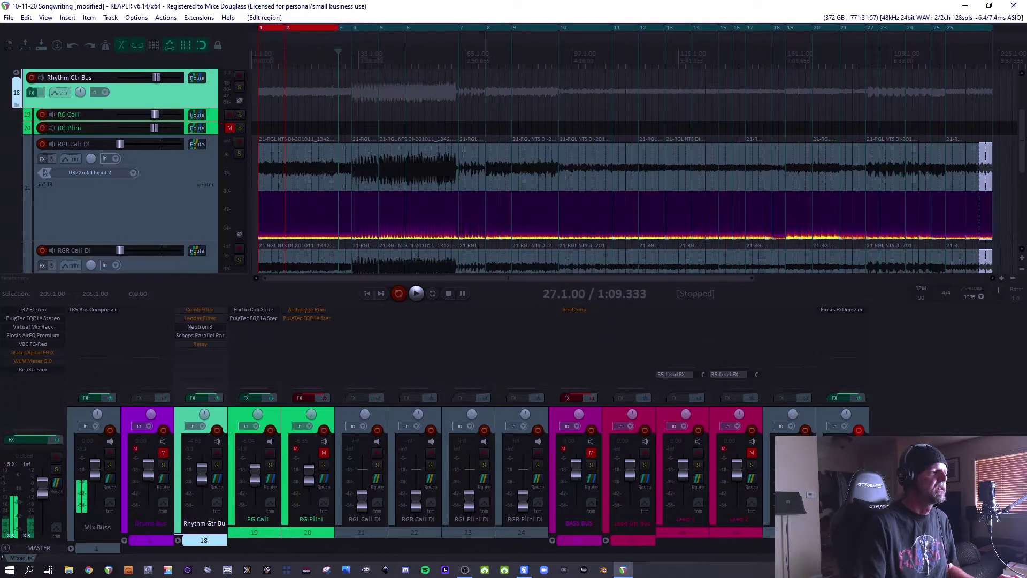
Step: Colour region 3 light red to match the first two regions, and region 4 light yellow
{"action": "right_click", "coordinate": [344, 28]}
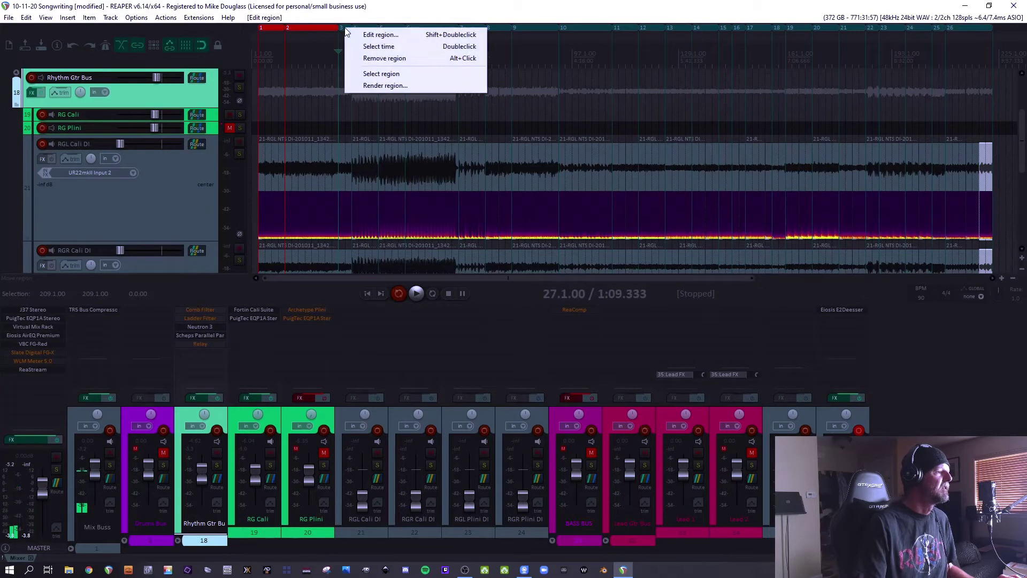
{"action": "left_click", "coordinate": [362, 36]}
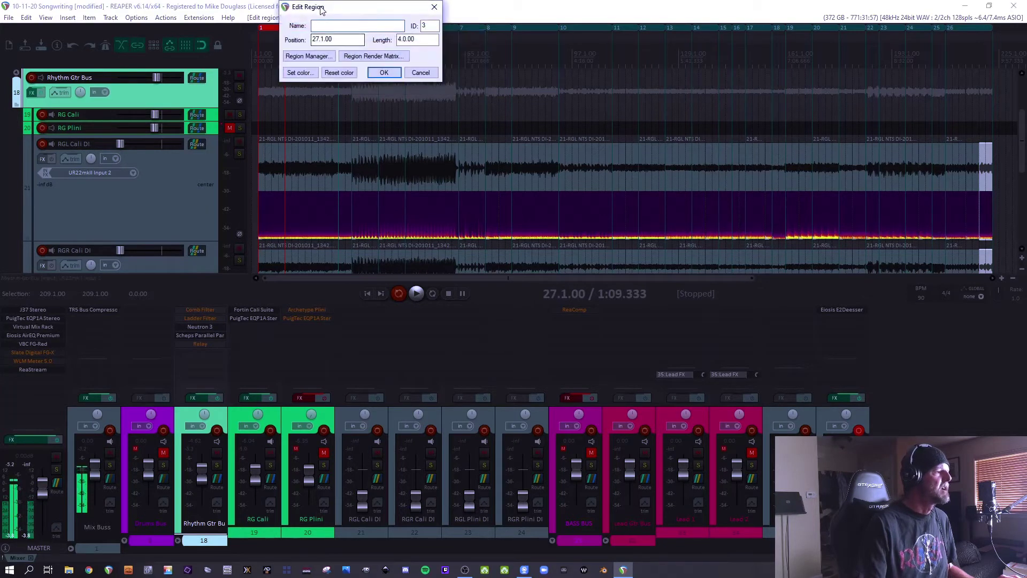
{"action": "left_click", "coordinate": [300, 72]}
{"action": "left_click", "coordinate": [570, 58]}
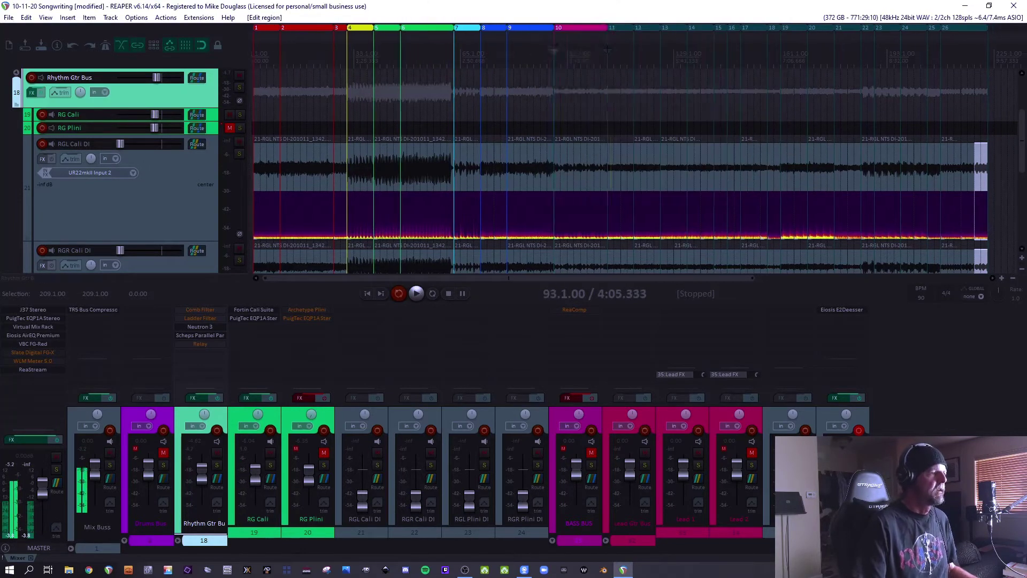
Step: Colour regions 11 through 26 by section, such as purple for 11 and 12, green for 16 and 17, and white for 26
{"action": "right_click", "coordinate": [638, 25]}
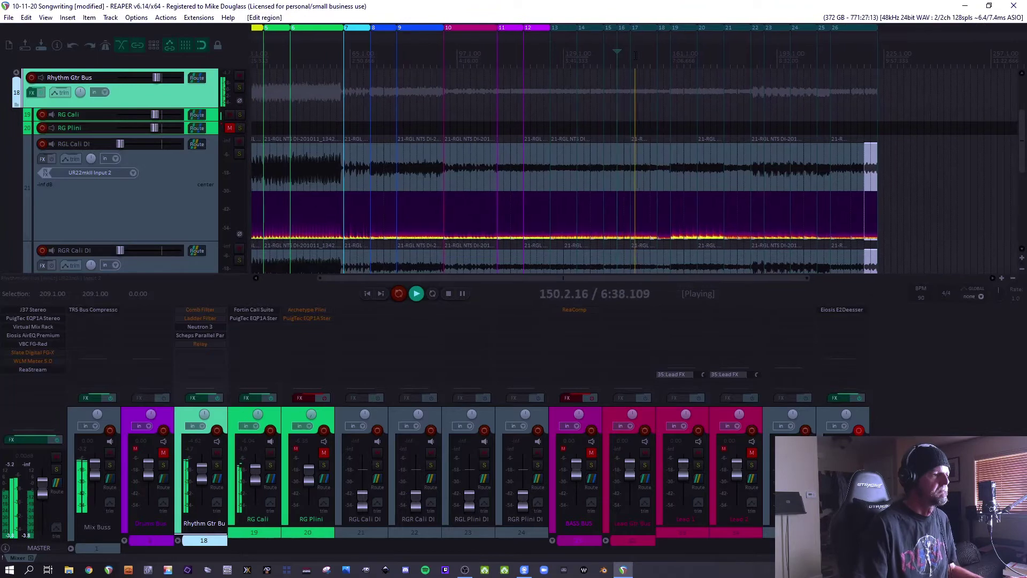
{"action": "scroll", "coordinate": [635, 56], "scroll_direction": "down", "scroll_amount": 2}
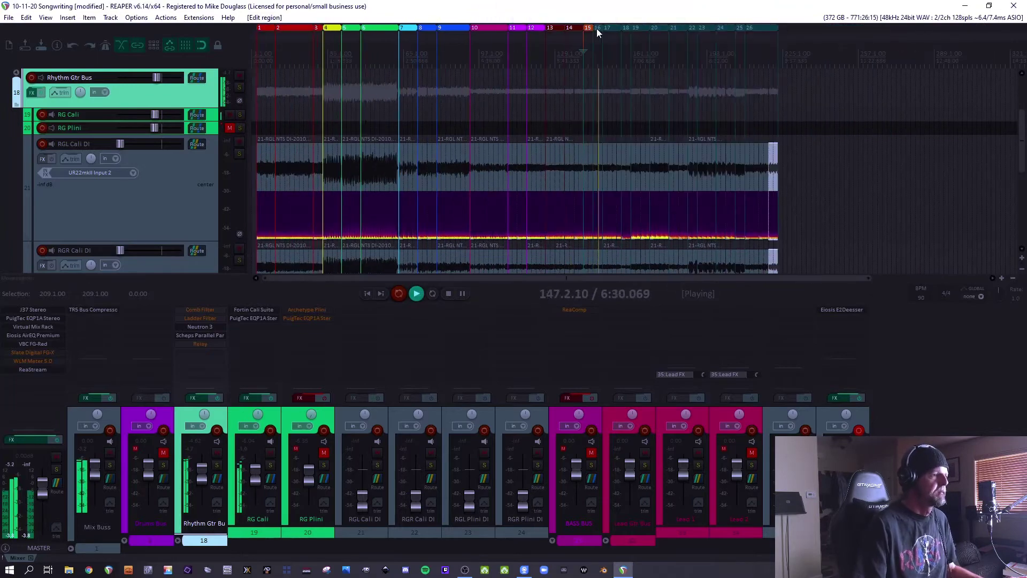
{"action": "right_click", "coordinate": [641, 26]}
{"action": "left_click", "coordinate": [666, 73]}
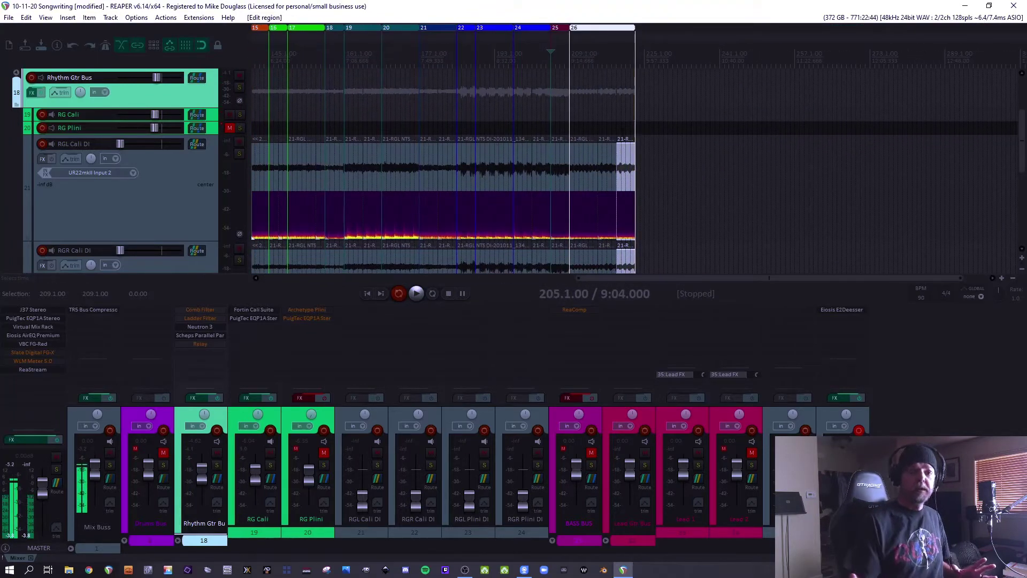
Step: Return to the start of region 1 at 3.1.00 and play its opening
{"action": "scroll", "coordinate": [501, 96], "scroll_direction": "down", "scroll_amount": 3}
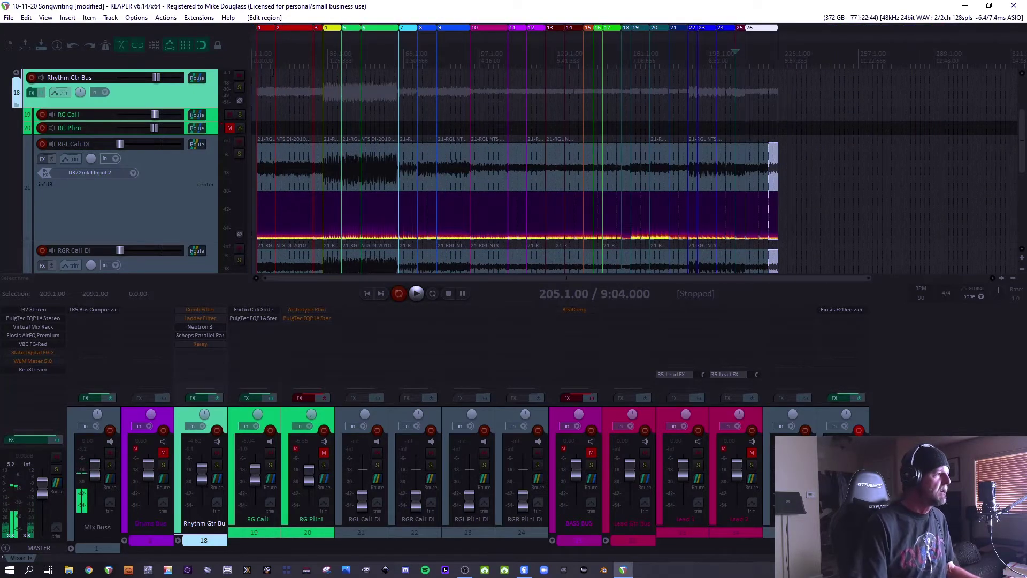
{"action": "left_click", "coordinate": [260, 53]}
{"action": "scroll", "coordinate": [260, 53], "scroll_direction": "up", "scroll_amount": 3}
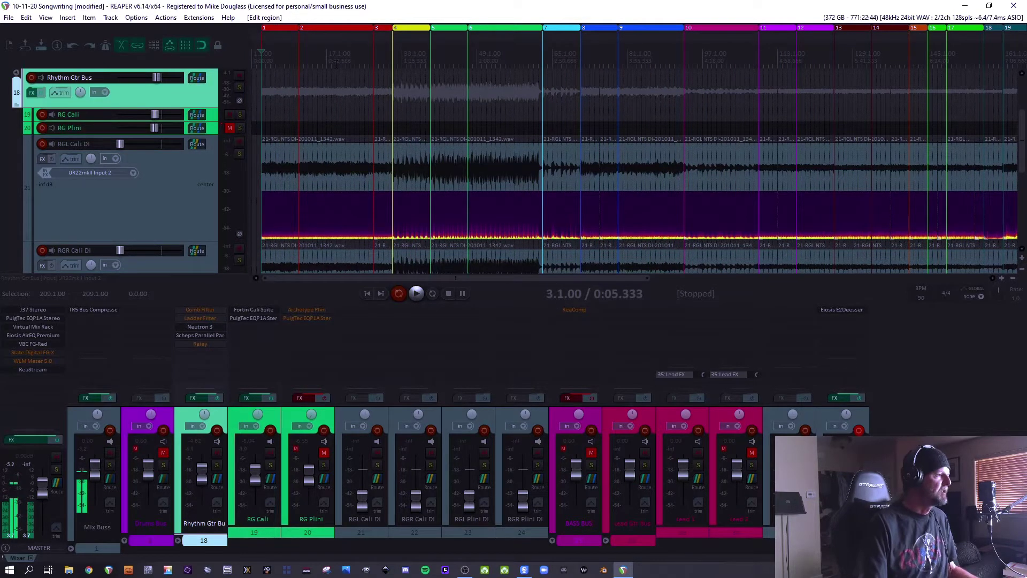
{"action": "key", "text": "space"}
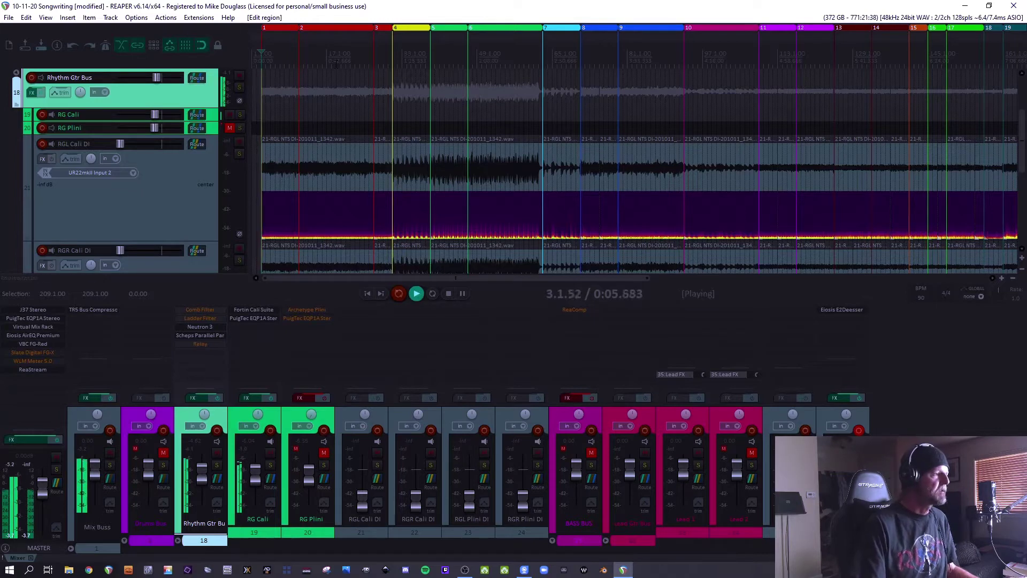
{"action": "key", "text": "space"}
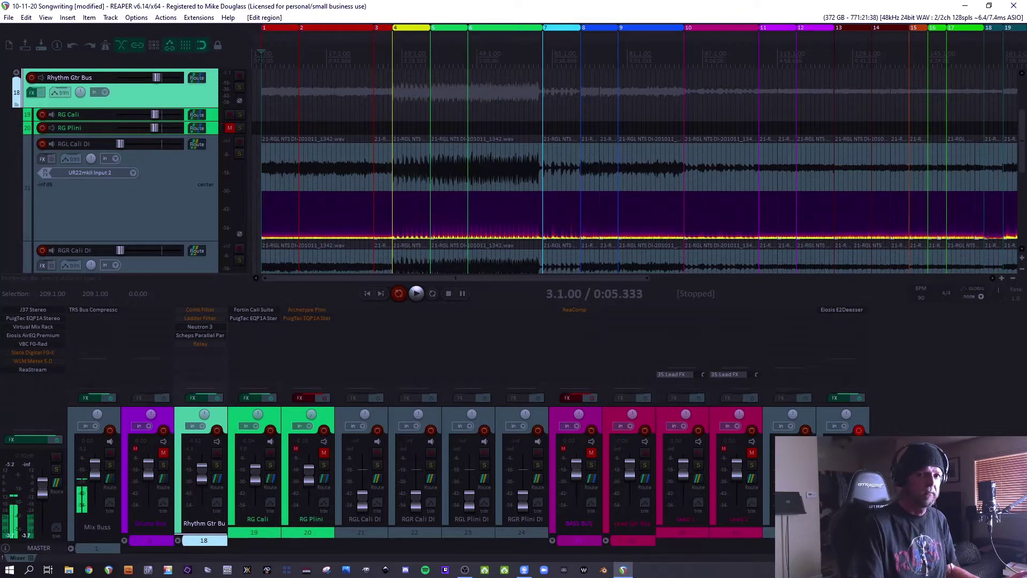
Step: Remove the sections of regions 1 and 4 from the timeline, closing the gaps they leave
{"action": "left_click_drag", "start_coordinate": [262, 59], "coordinate": [393, 59]}
{"action": "key", "text": "ctrl+shift+Delete"}
{"action": "key", "text": "space"}
{"action": "key", "text": "ctrl+shift+Delete"}
{"action": "scroll", "coordinate": [392, 59], "scroll_direction": "up", "scroll_amount": 3}
Step: Remove the 47.1.00 to 55.1.00 section of region 7, close the gap, and play passages further along the song
{"action": "left_click_drag", "start_coordinate": [592, 59], "coordinate": [800, 58]}
{"action": "key", "text": "ctrl+shift+Delete"}
{"action": "key", "text": "space"}
{"action": "key", "text": "ctrl+shift+Delete"}
{"action": "left_click", "coordinate": [632, 59]}
{"action": "left_click", "coordinate": [784, 58]}
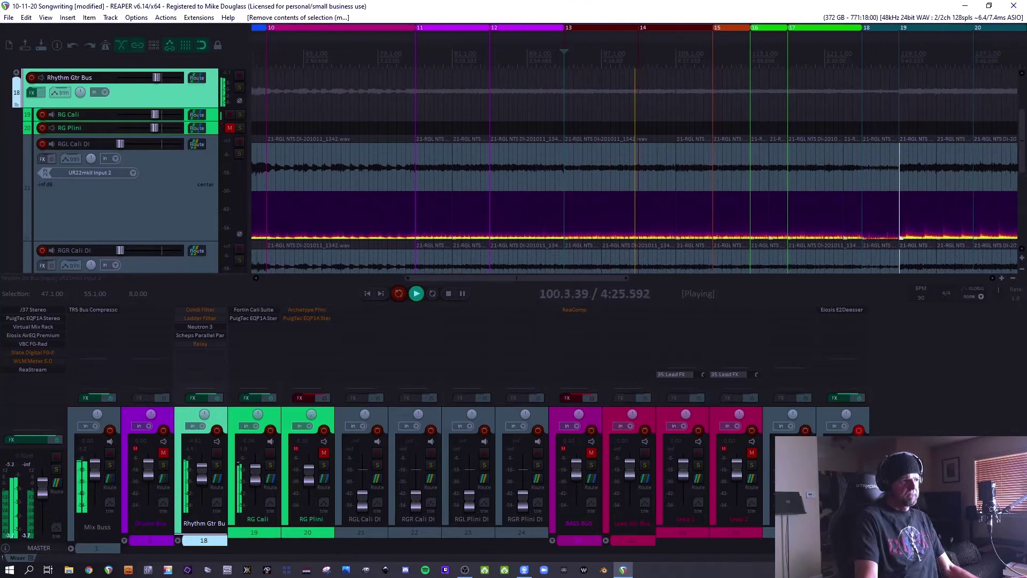
Step: Remove the sections of regions 15, 16, 18 and 22 from the timeline, closing the gaps
{"action": "left_click_drag", "start_coordinate": [619, 59], "coordinate": [656, 59]}
{"action": "key", "text": "ctrl+shift+Delete"}
{"action": "left_click_drag", "start_coordinate": [618, 61], "coordinate": [640, 61]}
{"action": "key", "text": "ctrl+shift+Delete"}
{"action": "key", "text": "ctrl+shift+Delete"}
{"action": "key", "text": "ctrl+shift+Delete"}
Step: Shorten region 26 to end at 167.1.00 and create a new region spanning 167.1.00 to 175.1.00
{"action": "left_click_drag", "start_coordinate": [729, 27], "coordinate": [617, 28]}
{"action": "left_click_drag", "start_coordinate": [617, 62], "coordinate": [690, 62]}
{"action": "key", "text": "space"}
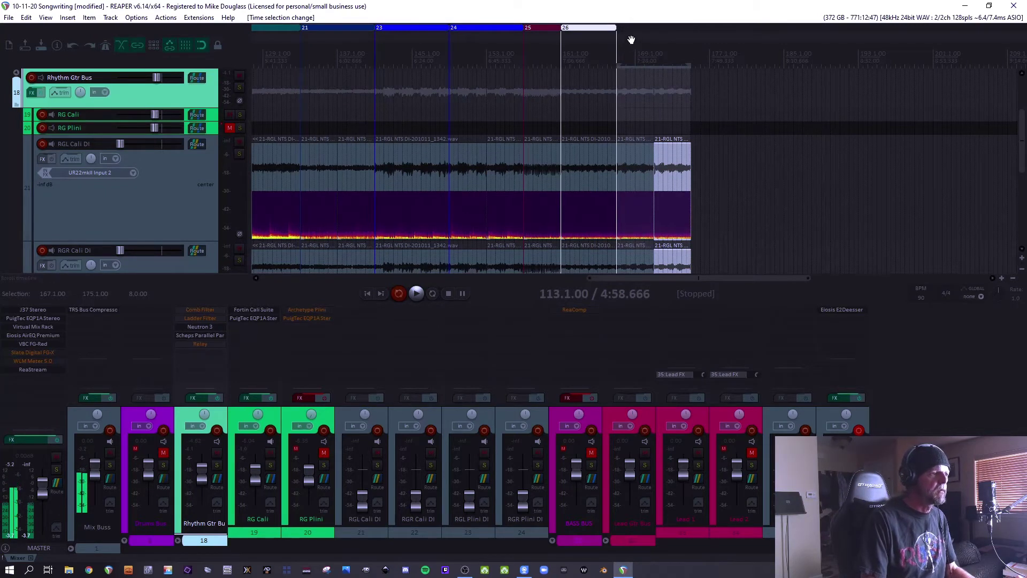
{"action": "key", "text": "shift+r"}
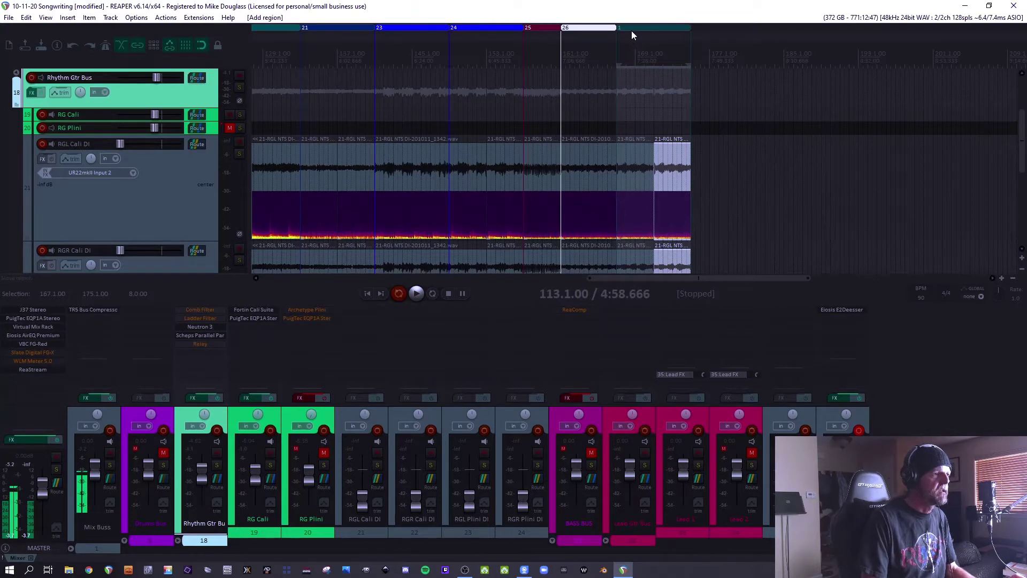
Step: Set the colour of the new region at 167.1.00 to light purple
{"action": "right_click", "coordinate": [631, 27]}
{"action": "left_click", "coordinate": [646, 34]}
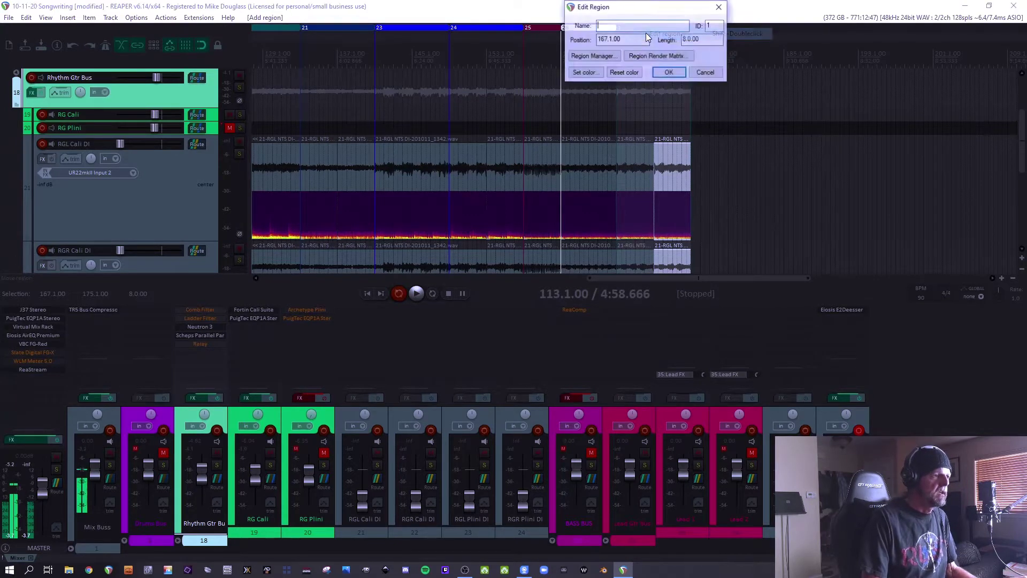
{"action": "left_click", "coordinate": [585, 72]}
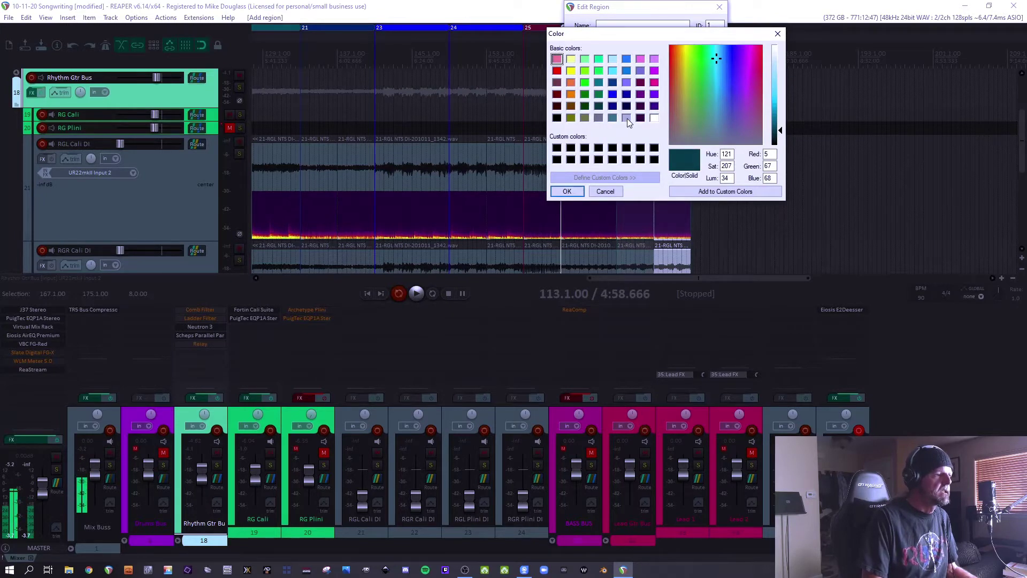
{"action": "left_click", "coordinate": [627, 118]}
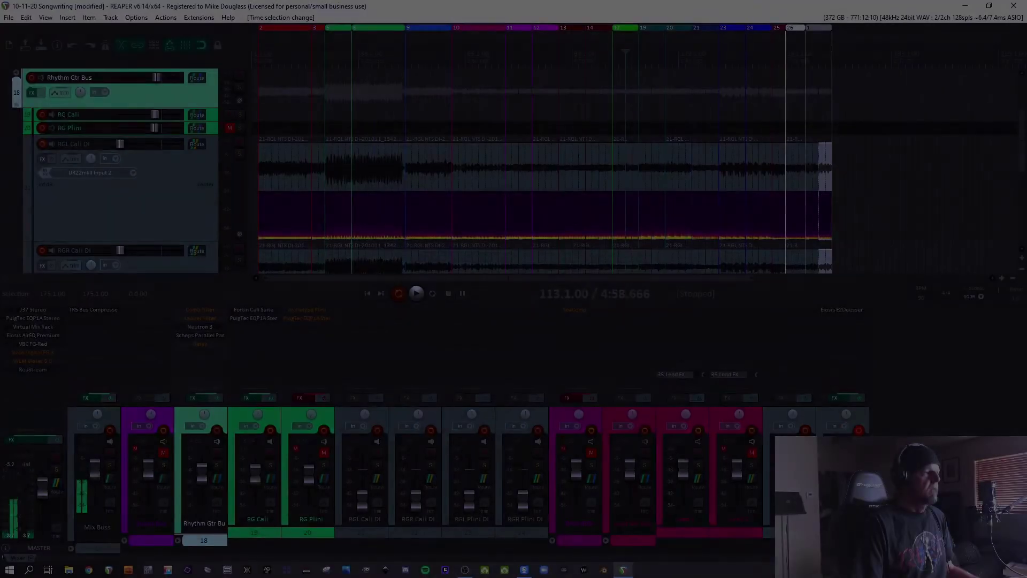
Step: Deselect the final media items and place the edit cursor at 141.1.00, the start of region 23
{"action": "scroll", "coordinate": [531, 91], "scroll_direction": "up", "scroll_amount": 2}
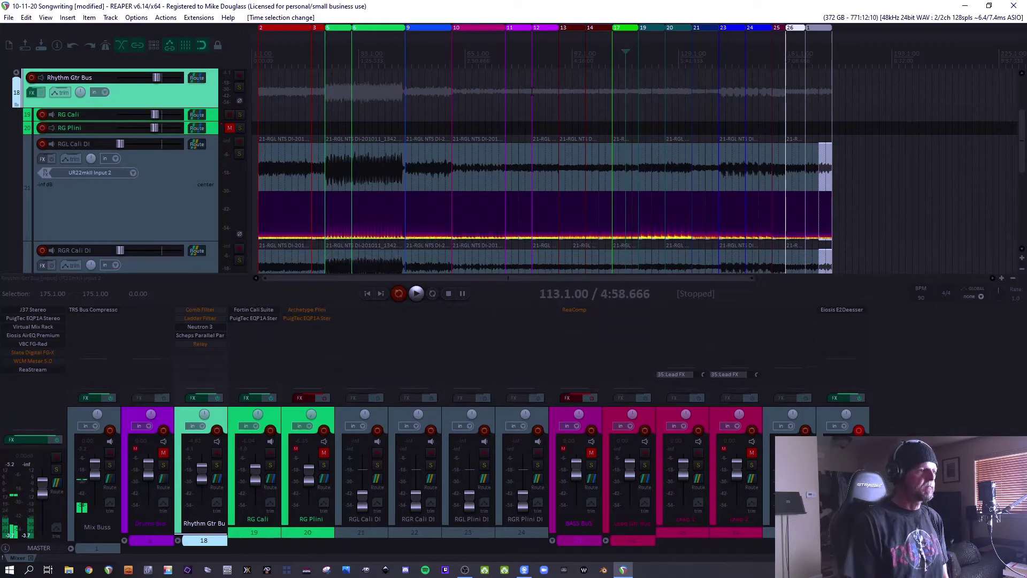
{"action": "left_click", "coordinate": [734, 89]}
{"action": "scroll", "coordinate": [710, 89], "scroll_direction": "up", "scroll_amount": 3}
{"action": "left_click", "coordinate": [136, 18]}
{"action": "left_click", "coordinate": [158, 439]}
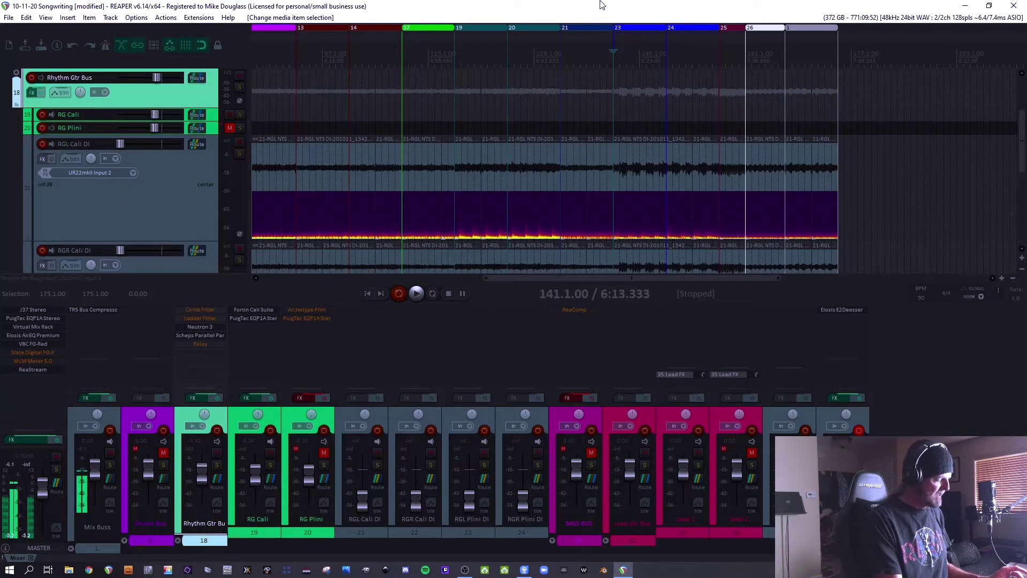
Step: Open the Region Playlist and create a new playlist named Untitled1
{"action": "key", "text": "shift+r"}
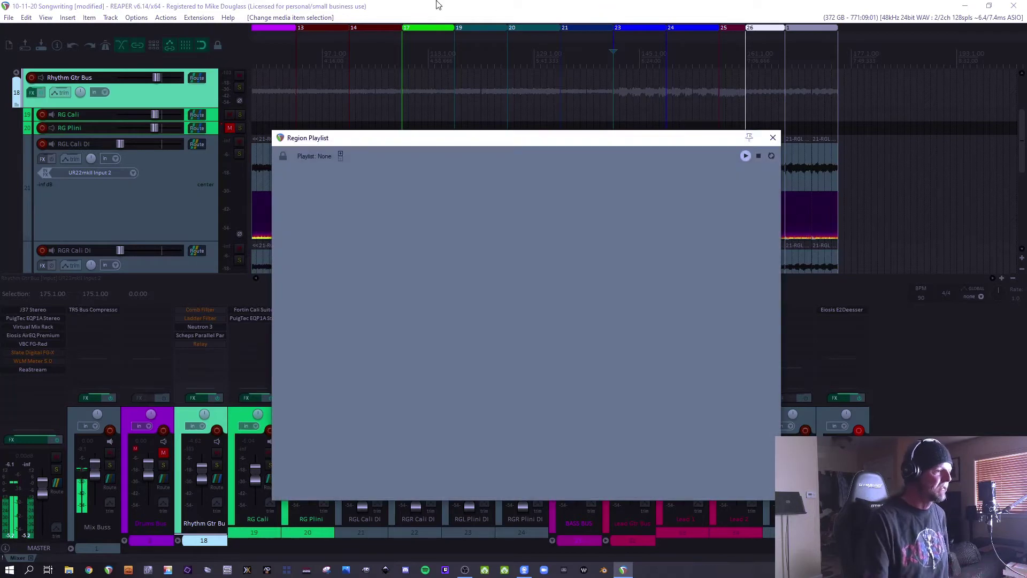
{"action": "left_click_drag", "start_coordinate": [536, 140], "coordinate": [631, 48]}
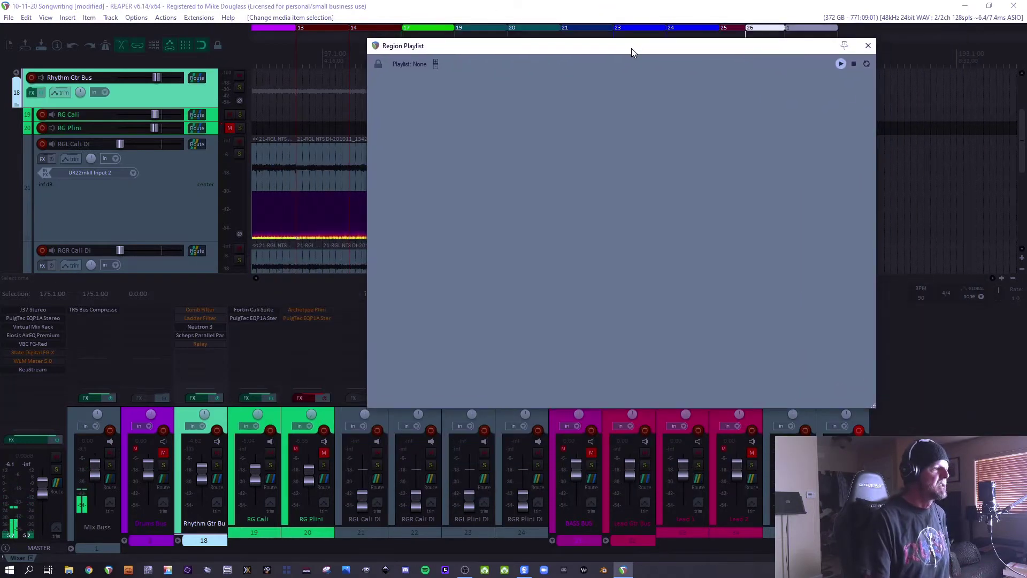
{"action": "left_click", "coordinate": [435, 64]}
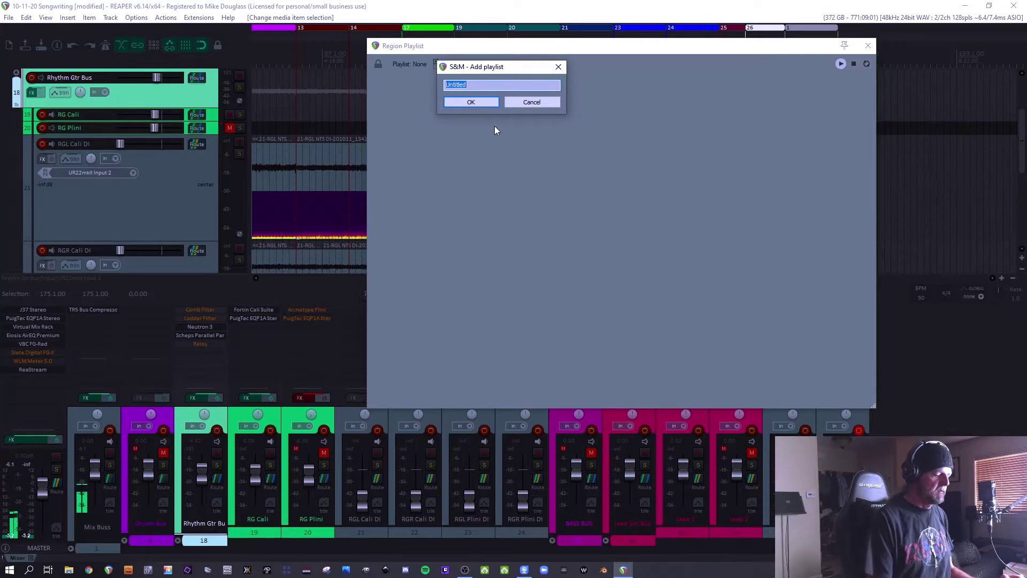
{"action": "key", "text": "End"}
{"action": "type", "text": "1"}
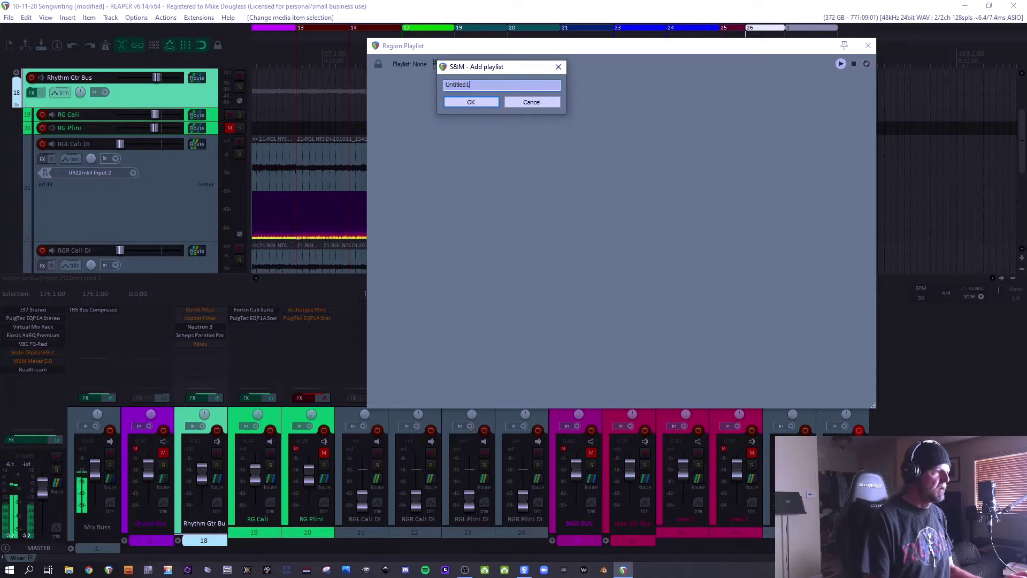
{"action": "left_click", "coordinate": [471, 102]}
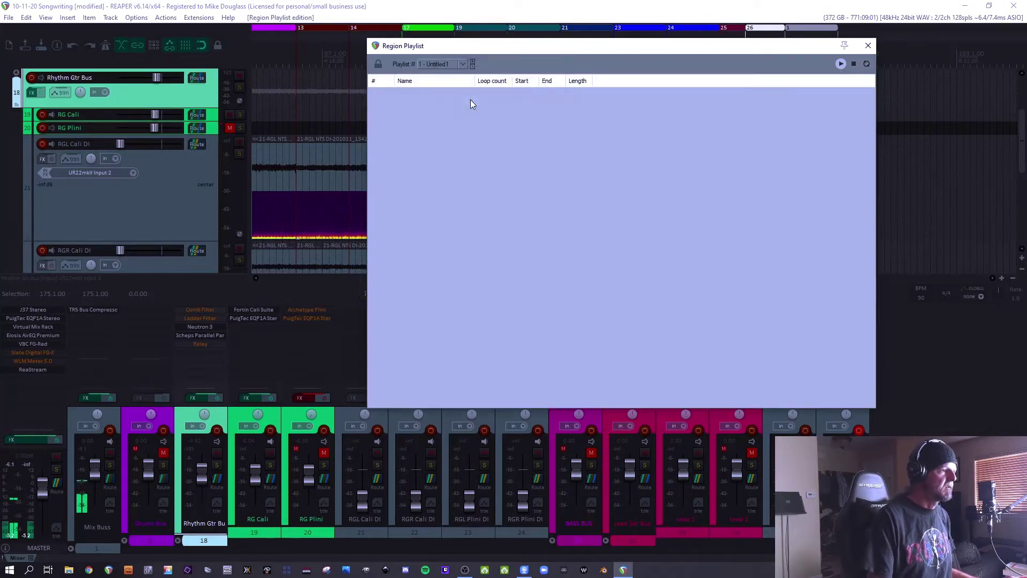
Step: Add all project regions to the Untitled1 playlist and audition region 25 from it
{"action": "right_click", "coordinate": [455, 130]}
{"action": "left_click", "coordinate": [551, 153]}
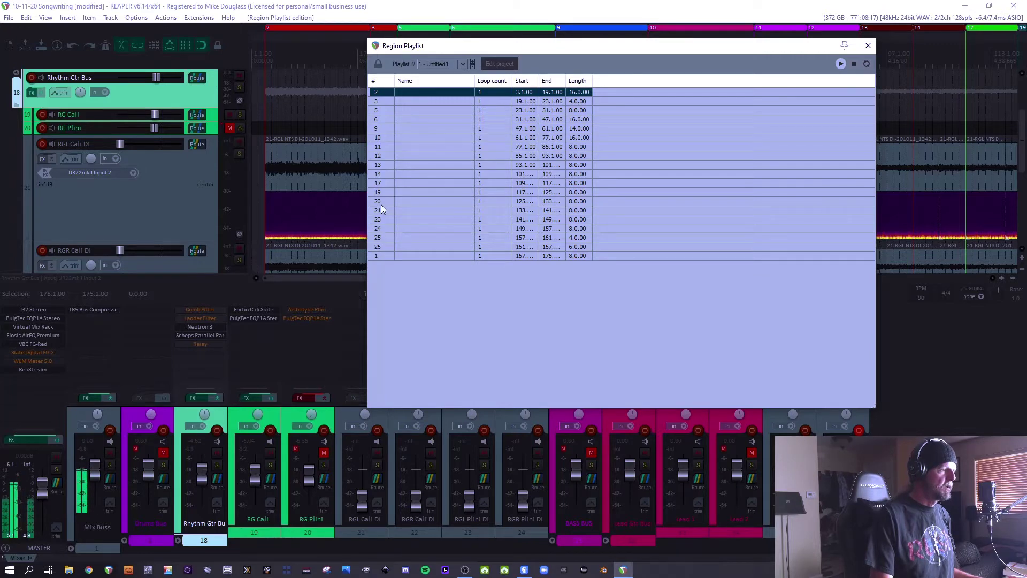
{"action": "left_click", "coordinate": [381, 237]}
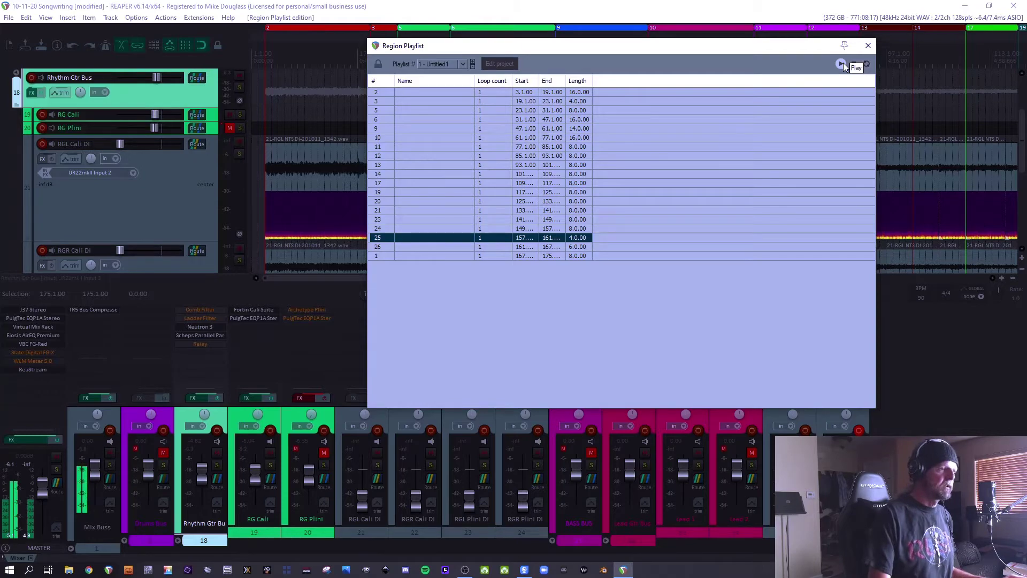
{"action": "left_click", "coordinate": [843, 62]}
Step: Move regions 23, 19 and 25 to the start of the playlist, in that order
{"action": "left_click_drag", "start_coordinate": [431, 256], "coordinate": [431, 156]}
{"action": "left_click", "coordinate": [431, 230]}
{"action": "left_click_drag", "start_coordinate": [431, 293], "coordinate": [431, 165]}
{"action": "left_click", "coordinate": [432, 211]}
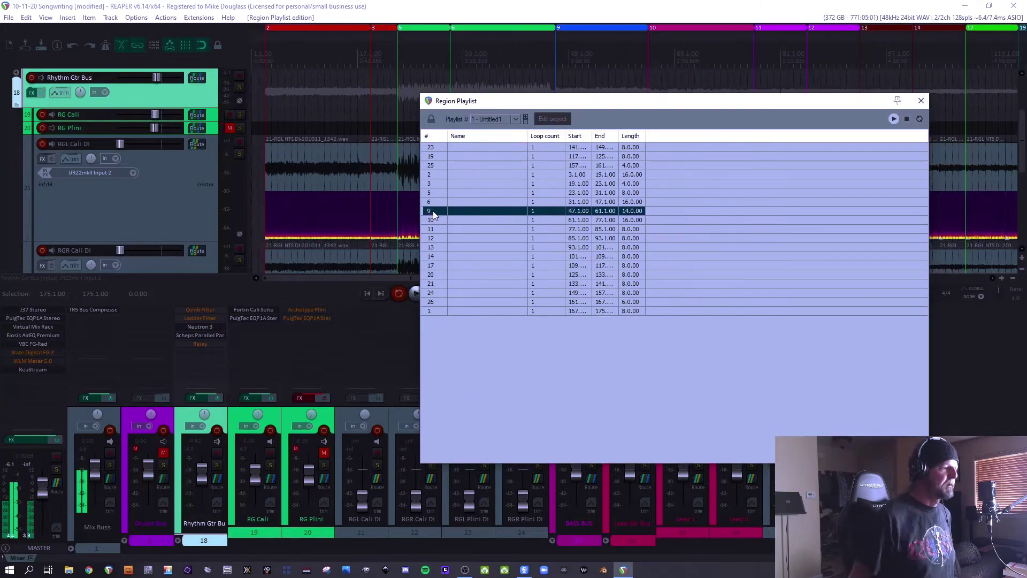
{"action": "left_click", "coordinate": [431, 147]}
{"action": "key", "text": "space"}
Step: Arrange regions 26, 24, 13, 20 and 9 directly after region 25 in the playlist, auditioning the candidates
{"action": "left_click", "coordinate": [432, 294]}
{"action": "left_click_drag", "start_coordinate": [431, 293], "coordinate": [431, 175]}
{"action": "left_click_drag", "start_coordinate": [432, 284], "coordinate": [433, 183]}
{"action": "left_click_drag", "start_coordinate": [431, 266], "coordinate": [434, 184]}
{"action": "double_click", "coordinate": [435, 184]}
{"action": "double_click", "coordinate": [429, 309]}
{"action": "left_click_drag", "start_coordinate": [430, 302], "coordinate": [432, 211]}
{"action": "double_click", "coordinate": [431, 303]}
{"action": "double_click", "coordinate": [432, 202]}
{"action": "double_click", "coordinate": [434, 273]}
{"action": "double_click", "coordinate": [431, 256]}
Step: Shorten region 9 to eight bars, ending at 55.1.00, and move region 1 ahead of it in the playlist
{"action": "left_click_drag", "start_coordinate": [520, 101], "coordinate": [487, 187]}
{"action": "left_click_drag", "start_coordinate": [476, 63], "coordinate": [522, 63]}
{"action": "right_click", "coordinate": [479, 45]}
{"action": "left_click_drag", "start_coordinate": [399, 343], "coordinate": [406, 296]}
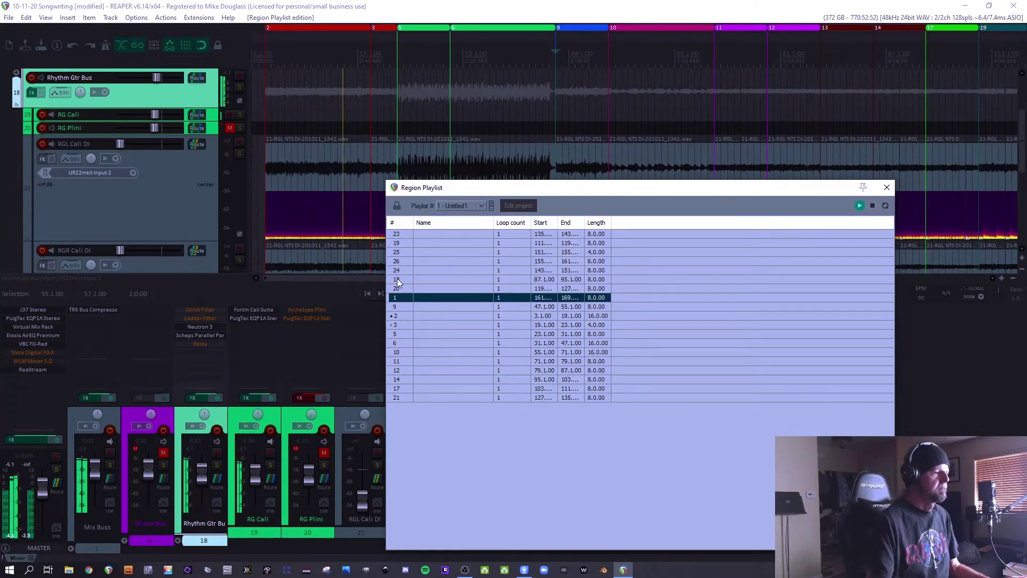
Step: Resize regions 3 and 6 to eight bars each and place them after region 9 in the playlist
{"action": "left_click_drag", "start_coordinate": [371, 27], "coordinate": [345, 27]}
{"action": "left_click_drag", "start_coordinate": [397, 316], "coordinate": [397, 325]}
{"action": "left_click", "coordinate": [397, 342]}
{"action": "left_click_drag", "start_coordinate": [450, 28], "coordinate": [503, 28]}
{"action": "left_click_drag", "start_coordinate": [396, 342], "coordinate": [396, 324]}
Step: Shorten region 10 to eight bars and order regions 10 and 12 after region 6 in the playlist
{"action": "double_click", "coordinate": [395, 361]}
{"action": "double_click", "coordinate": [397, 352]}
{"action": "left_click_drag", "start_coordinate": [524, 27], "coordinate": [578, 27]}
{"action": "left_click_drag", "start_coordinate": [396, 352], "coordinate": [396, 335]}
{"action": "left_click_drag", "start_coordinate": [396, 370], "coordinate": [396, 343]}
{"action": "double_click", "coordinate": [398, 389]}
{"action": "double_click", "coordinate": [397, 397]}
Step: Place regions 21 and 2 after region 12 in the playlist
{"action": "left_click_drag", "start_coordinate": [587, 190], "coordinate": [562, 140]}
{"action": "left_click", "coordinate": [370, 294]}
{"action": "left_click_drag", "start_coordinate": [370, 349], "coordinate": [374, 313]}
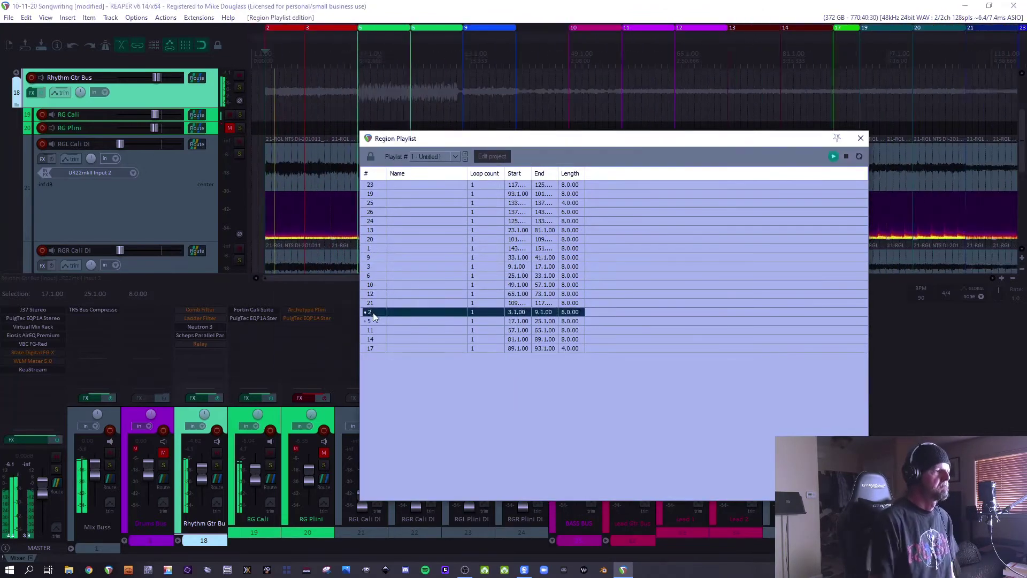
Step: Audition regions 5 and 11, and remove region 11 from both the timeline and the playlist
{"action": "double_click", "coordinate": [372, 322]}
{"action": "double_click", "coordinate": [371, 330]}
{"action": "key", "text": "ctrl+shift+Delete"}
{"action": "left_click", "coordinate": [371, 331]}
{"action": "key", "text": "Delete"}
Step: Shorten region 14 to four bars and append region 23 again at the end of the playlist
{"action": "double_click", "coordinate": [371, 330]}
{"action": "left_click_drag", "start_coordinate": [624, 138], "coordinate": [608, 348]}
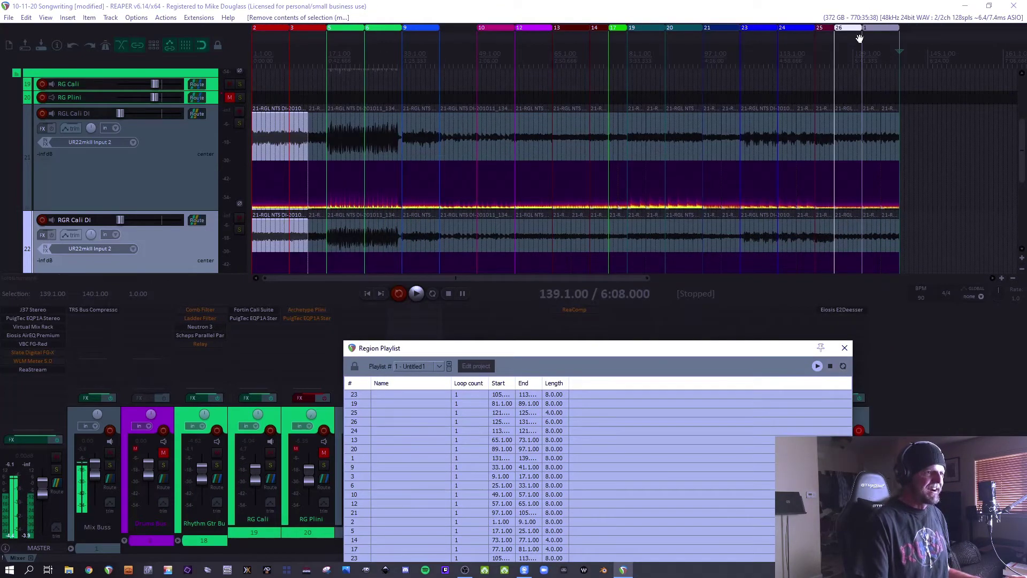
{"action": "left_click_drag", "start_coordinate": [594, 348], "coordinate": [598, 327]}
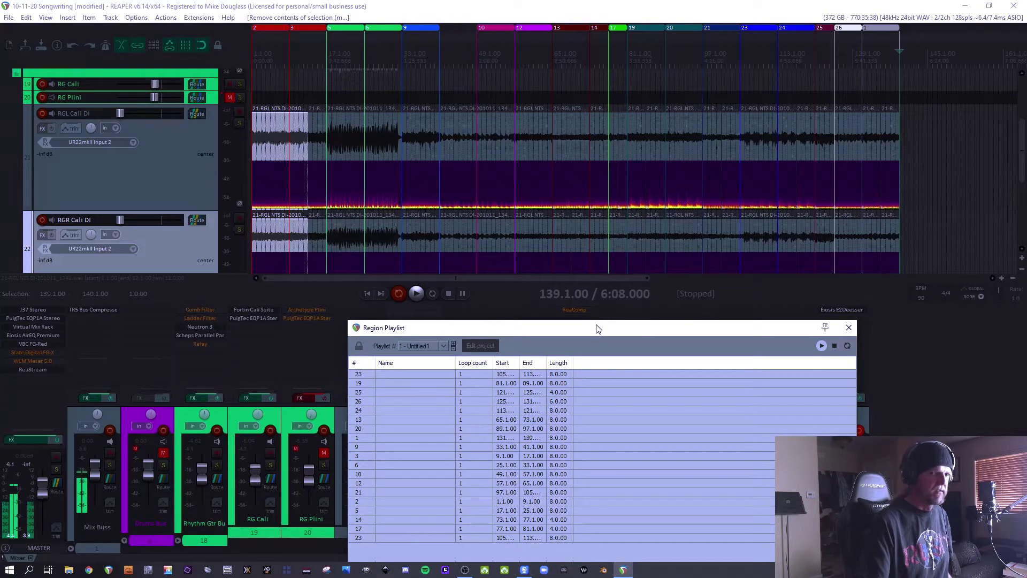
{"action": "left_click_drag", "start_coordinate": [598, 327], "coordinate": [611, 105]}
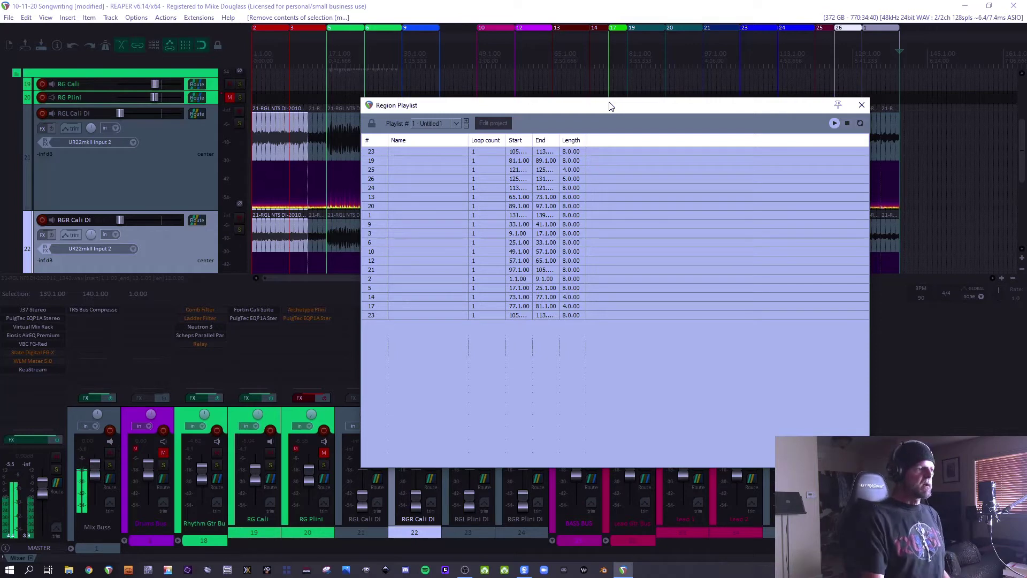
Step: Paste all playlist regions into the project at 141.1.00, past the last region, and close the Region Playlist
{"action": "left_click", "coordinate": [389, 152]}
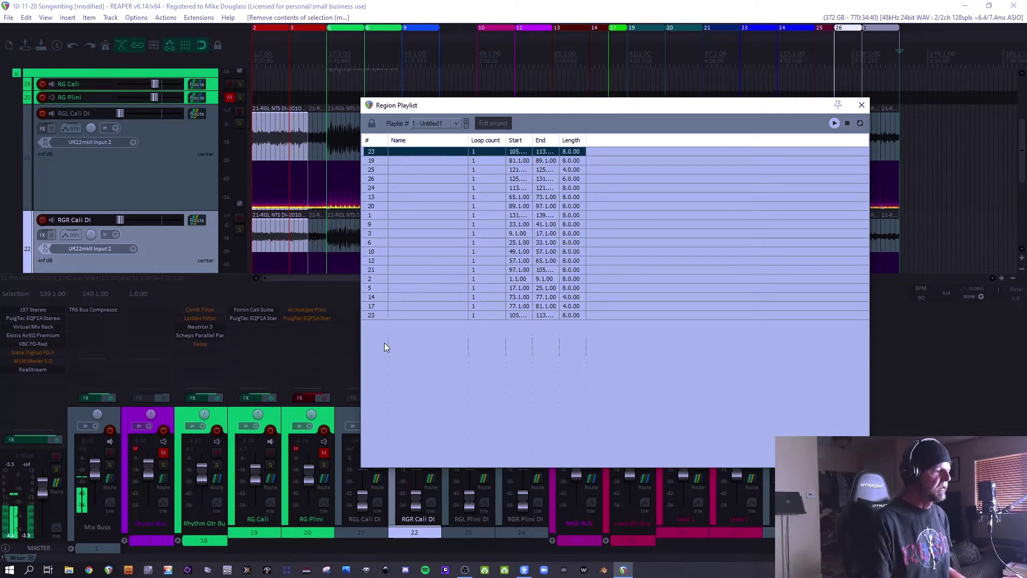
{"action": "left_click", "coordinate": [384, 316], "text": "shift"}
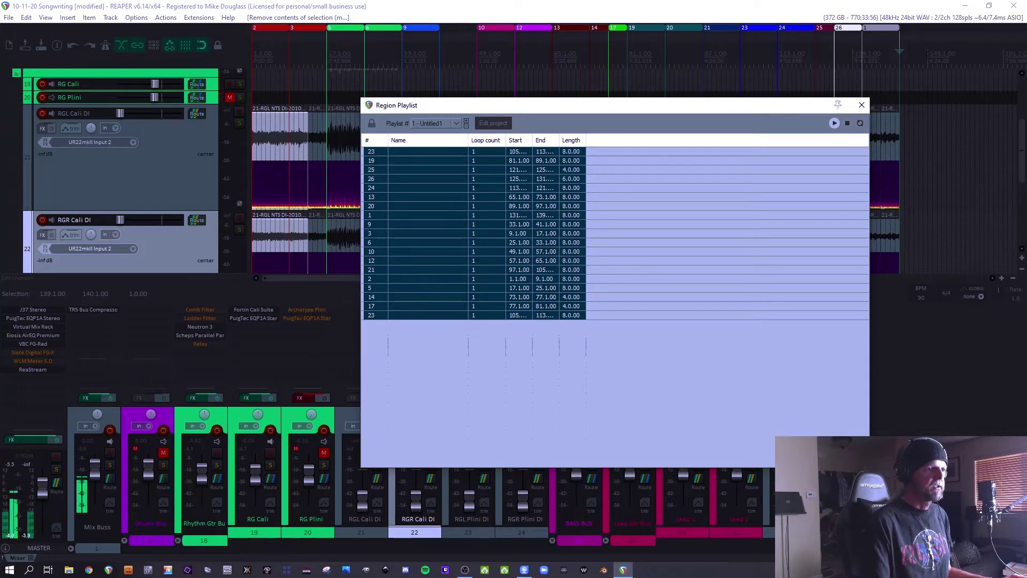
{"action": "left_click", "coordinate": [903, 51]}
{"action": "scroll", "coordinate": [904, 52], "scroll_direction": "up", "scroll_amount": 5}
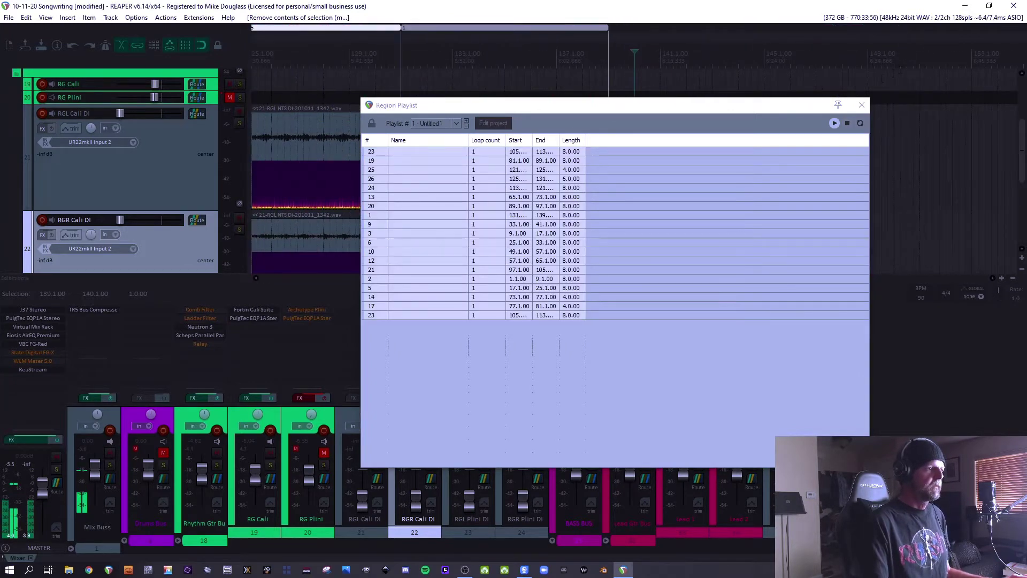
{"action": "scroll", "coordinate": [637, 53], "scroll_direction": "up", "scroll_amount": 3}
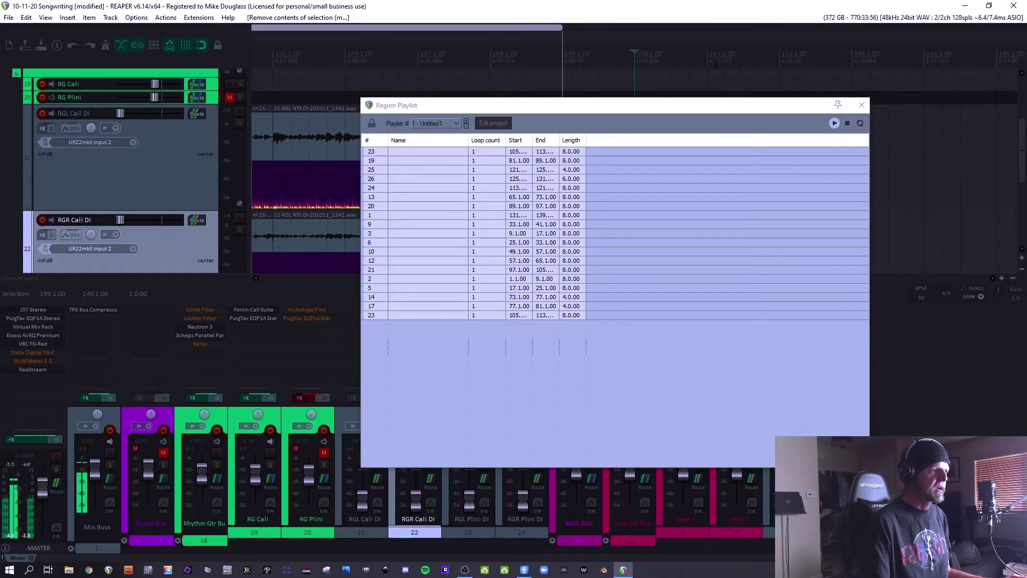
{"action": "scroll", "coordinate": [716, 63], "scroll_direction": "down", "scroll_amount": 3}
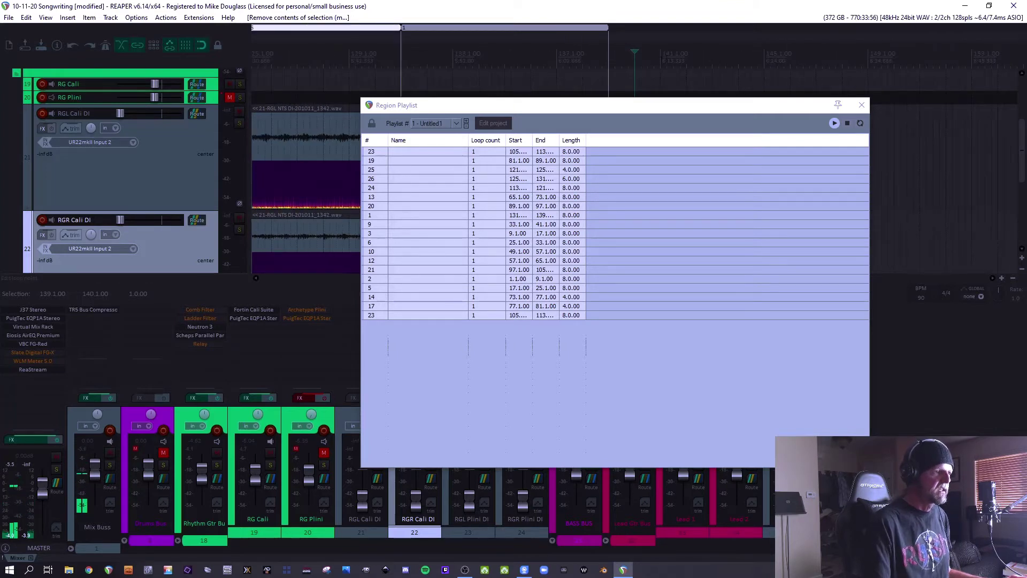
{"action": "left_click_drag", "start_coordinate": [697, 108], "coordinate": [703, 78]}
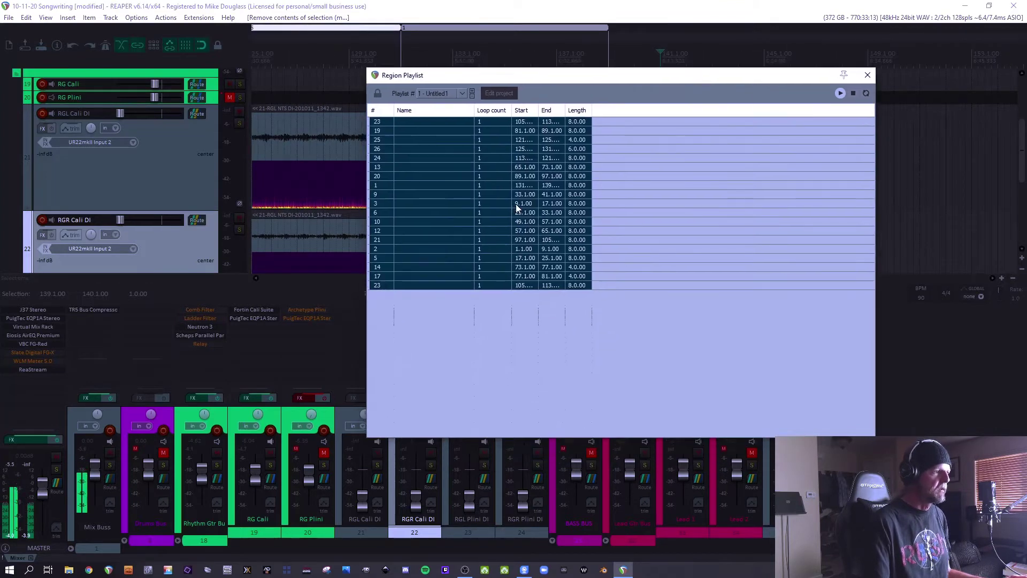
{"action": "right_click", "coordinate": [461, 210]}
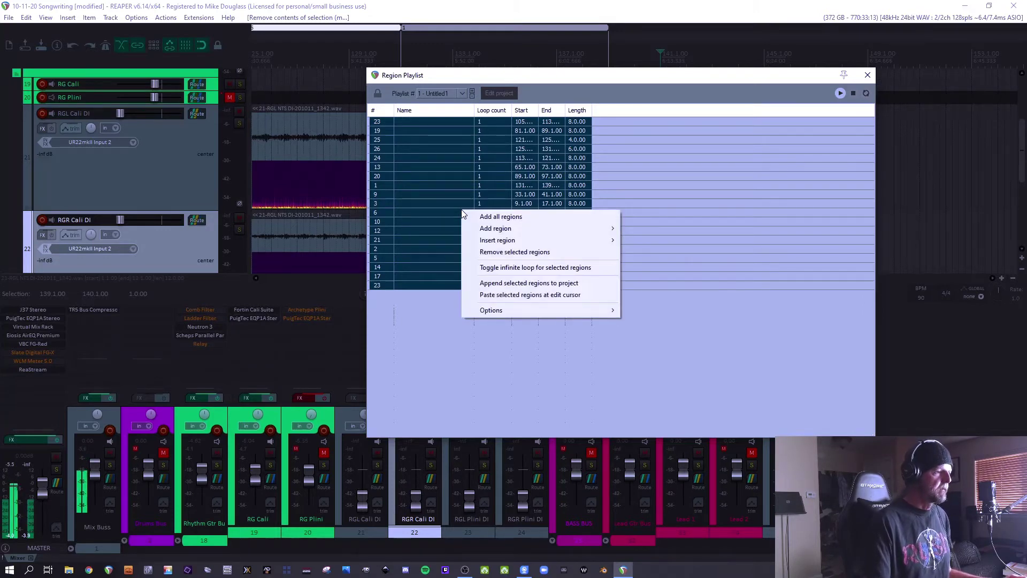
{"action": "left_click", "coordinate": [515, 294]}
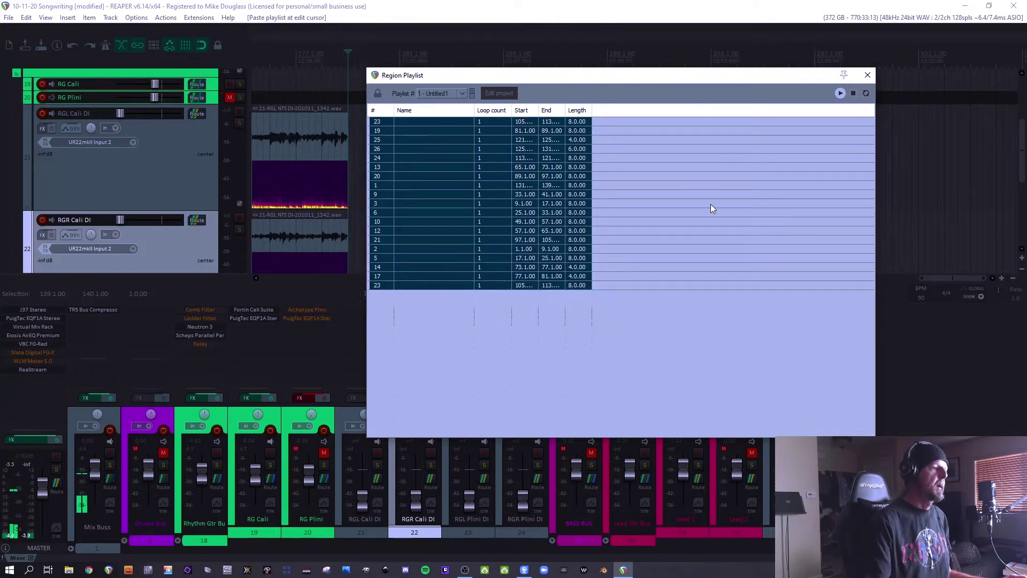
{"action": "left_click", "coordinate": [868, 75]}
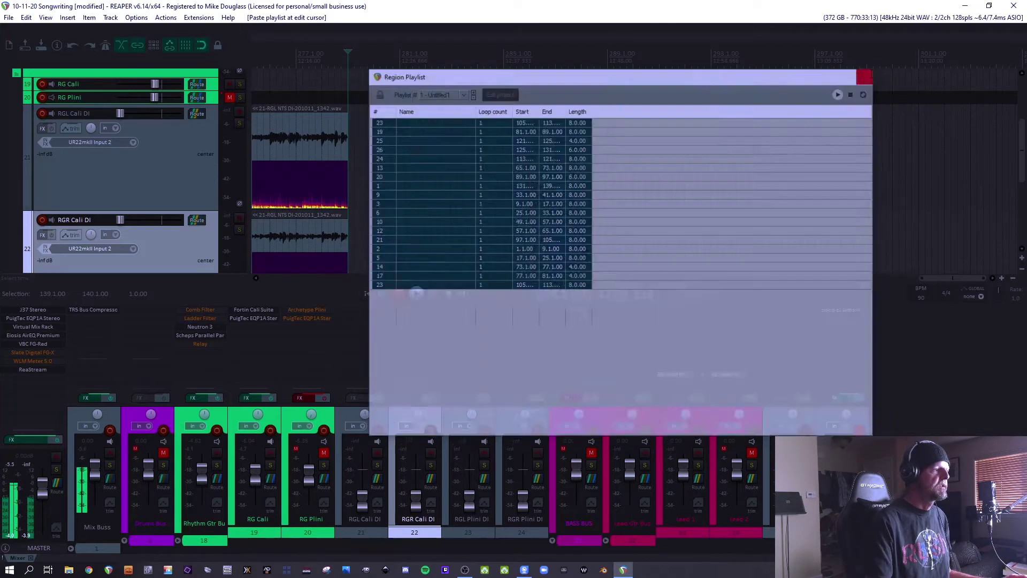
Step: Return the edit cursor to 141.1.00, the start of the pasted arrangement, and save a new version of the project
{"action": "scroll", "coordinate": [441, 121], "scroll_direction": "down", "scroll_amount": 3}
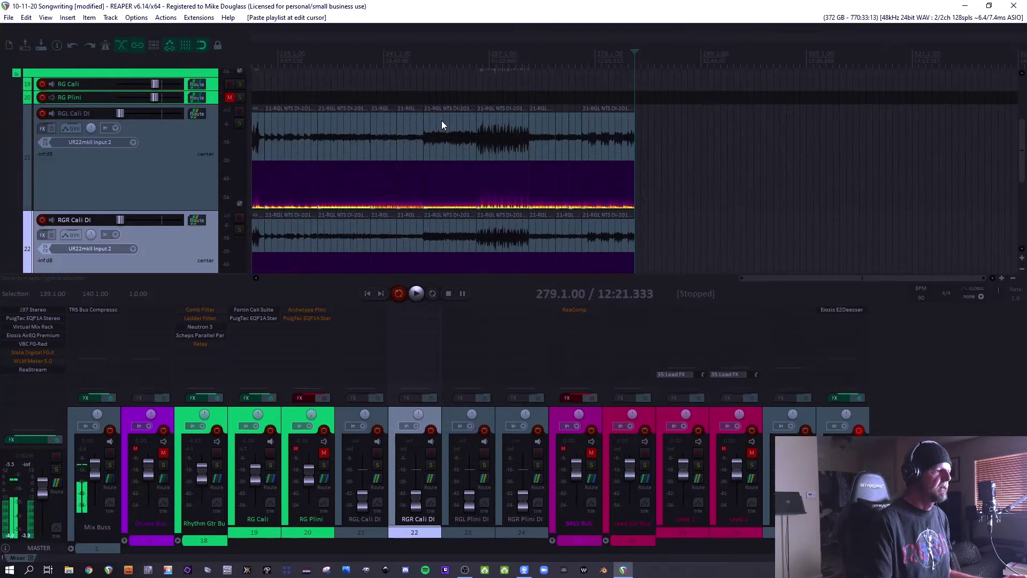
{"action": "scroll", "coordinate": [441, 120], "scroll_direction": "down", "scroll_amount": 3}
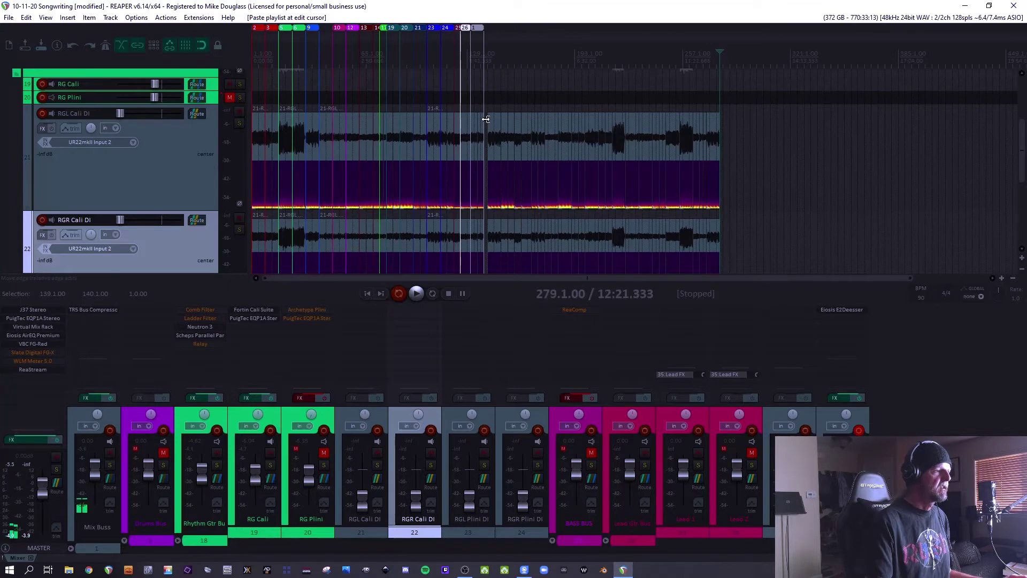
{"action": "left_click", "coordinate": [489, 60]}
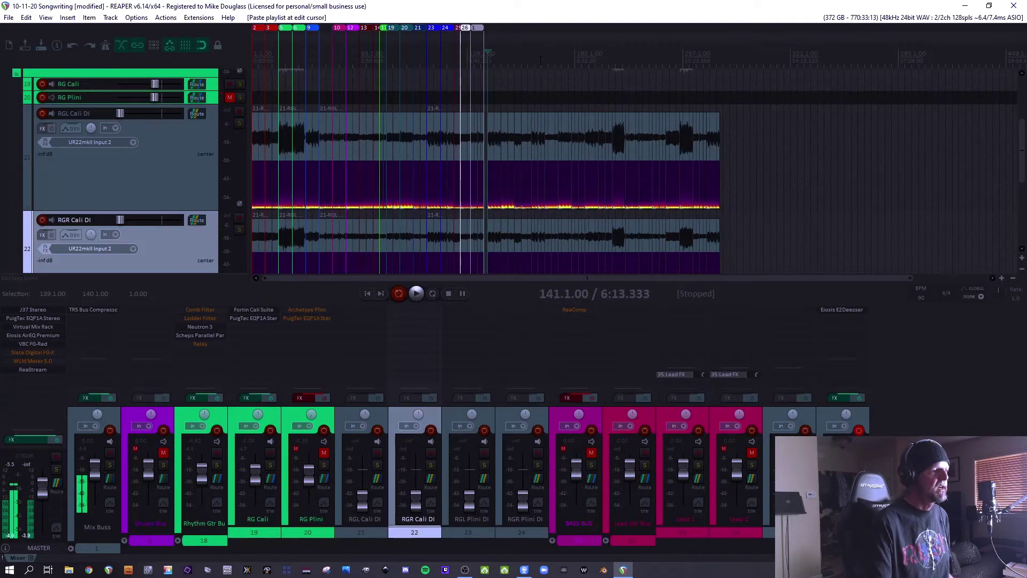
{"action": "scroll", "coordinate": [540, 60], "scroll_direction": "up", "scroll_amount": 1}
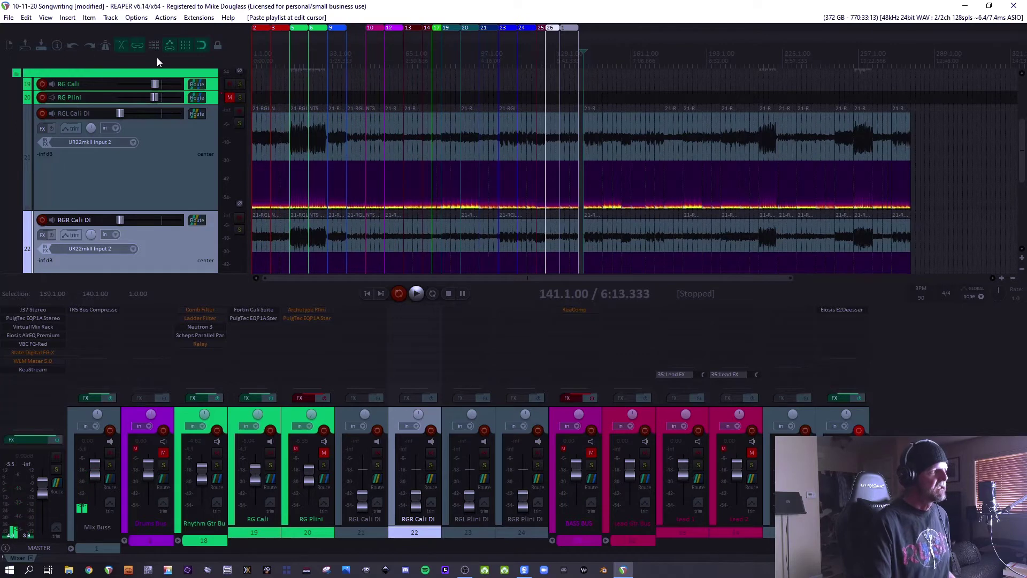
{"action": "left_click", "coordinate": [9, 18]}
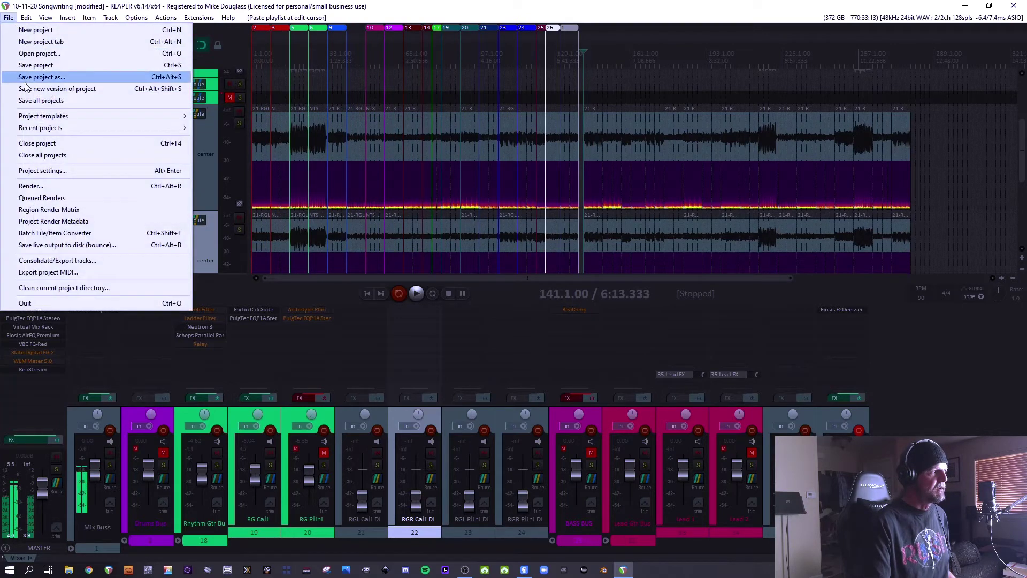
{"action": "left_click", "coordinate": [54, 89]}
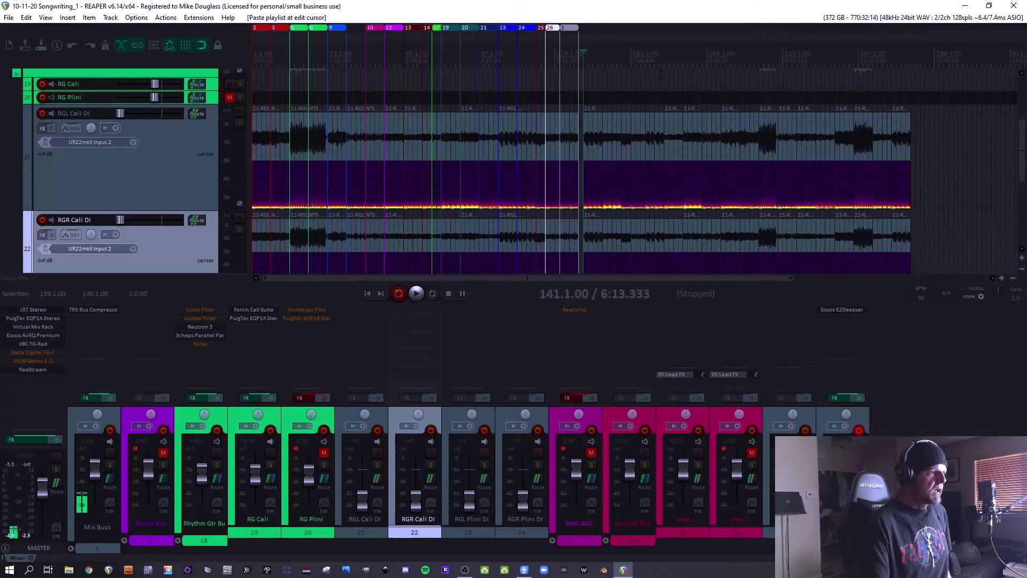
Step: Audition the pasted arrangement and remove the contents from 175.1.00 to 183.1.00, moving later items
{"action": "scroll", "coordinate": [661, 74], "scroll_direction": "up", "scroll_amount": 2}
{"action": "scroll", "coordinate": [661, 74], "scroll_direction": "down", "scroll_amount": 2}
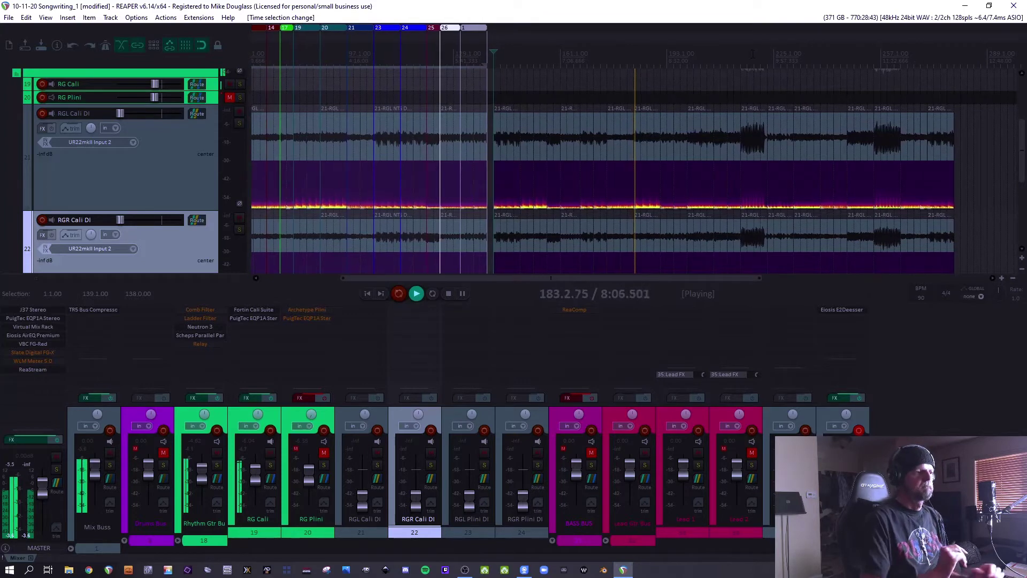
{"action": "key", "text": "space"}
{"action": "left_click", "coordinate": [598, 54]}
{"action": "key", "text": "space"}
{"action": "left_click_drag", "start_coordinate": [607, 53], "coordinate": [634, 53]}
{"action": "right_click", "coordinate": [635, 56]}
{"action": "left_click", "coordinate": [685, 244]}
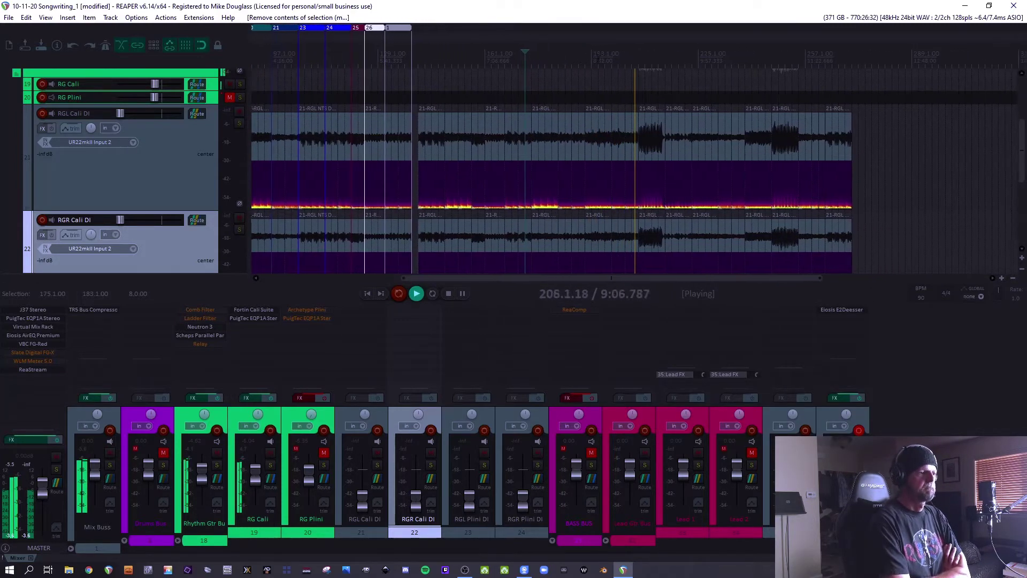
Step: Audition the arrangement around the last cut and remove another eight bars at 175.1.00 to 183.1.00, closing the gap
{"action": "key", "text": "space"}
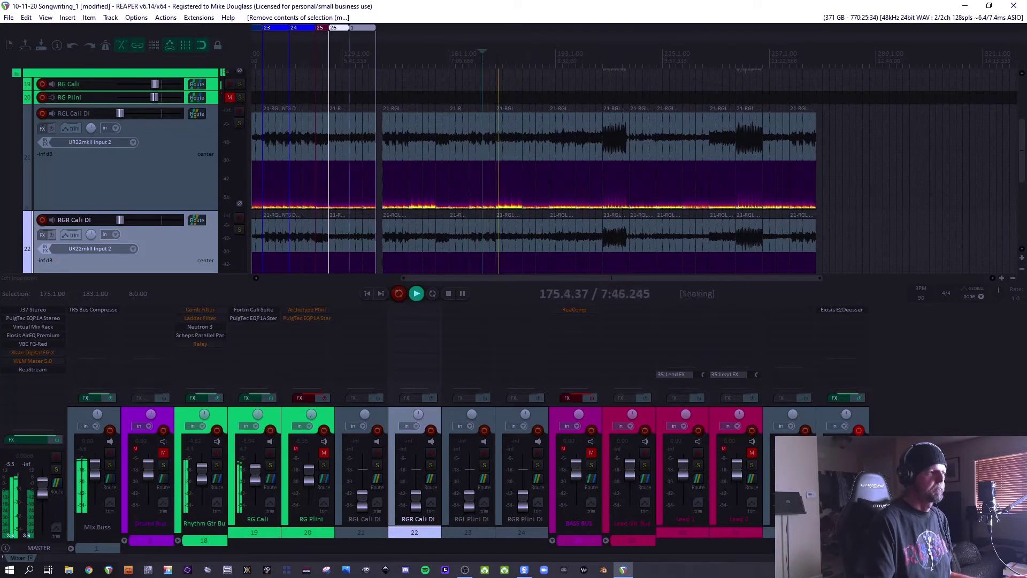
{"action": "key", "text": "space"}
{"action": "left_click_drag", "start_coordinate": [496, 57], "coordinate": [522, 58]}
{"action": "key", "text": "space"}
{"action": "right_click", "coordinate": [510, 56]}
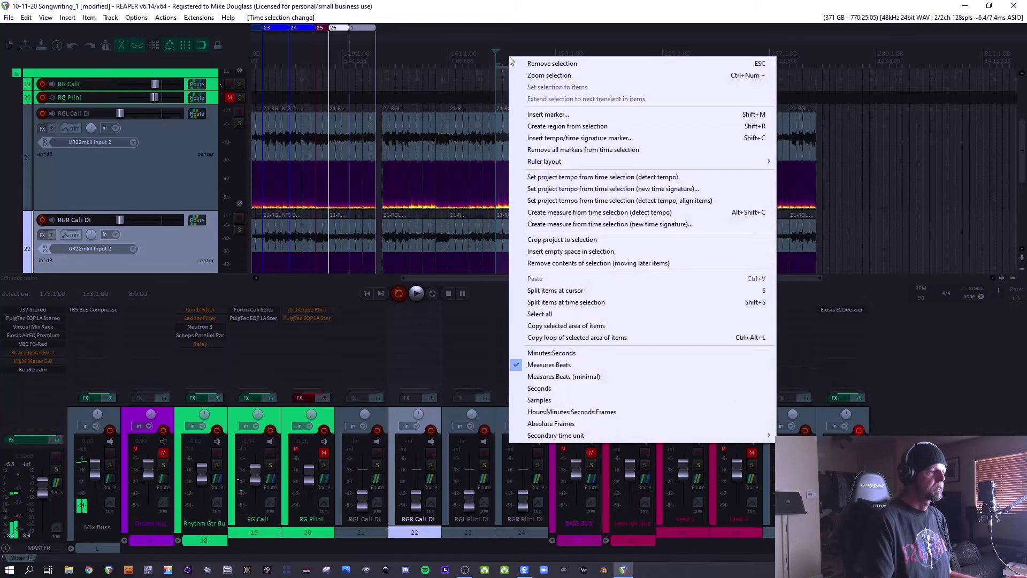
{"action": "left_click", "coordinate": [538, 268]}
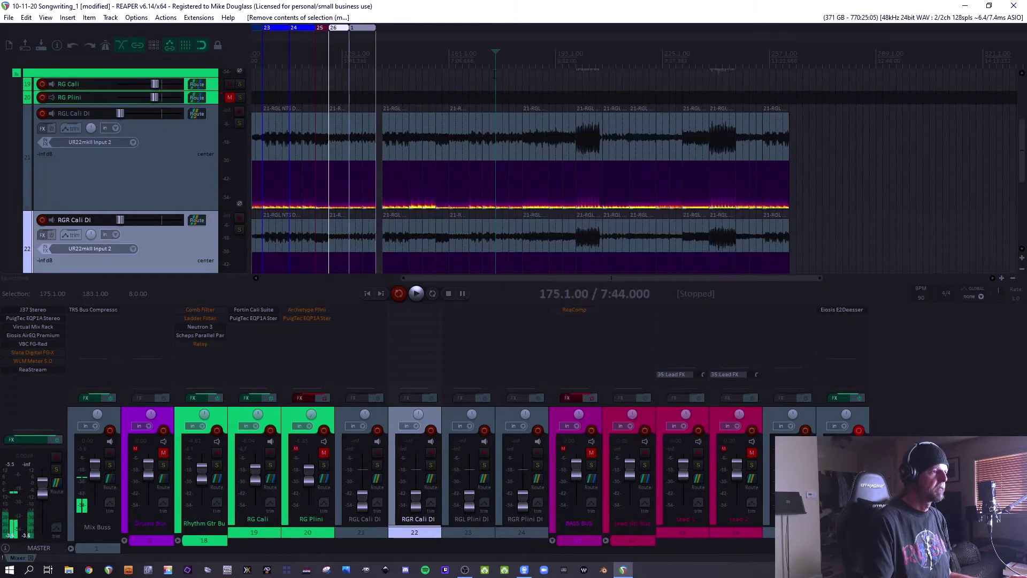
Step: Audition the arrangement past the previous cut and remove the contents from 207.1.00 to 215.1.00, moving later items
{"action": "key", "text": "space"}
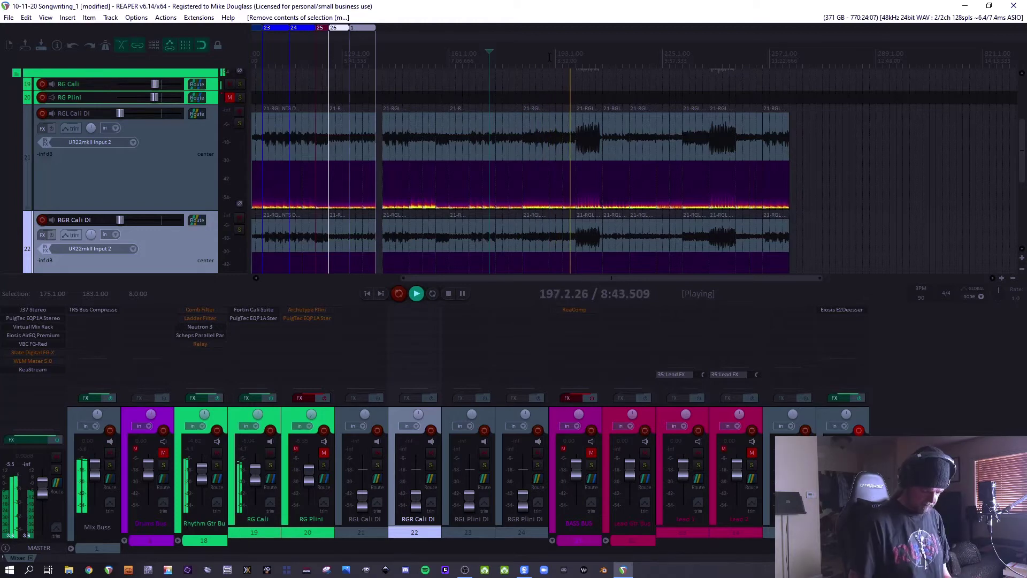
{"action": "right_click", "coordinate": [595, 52]}
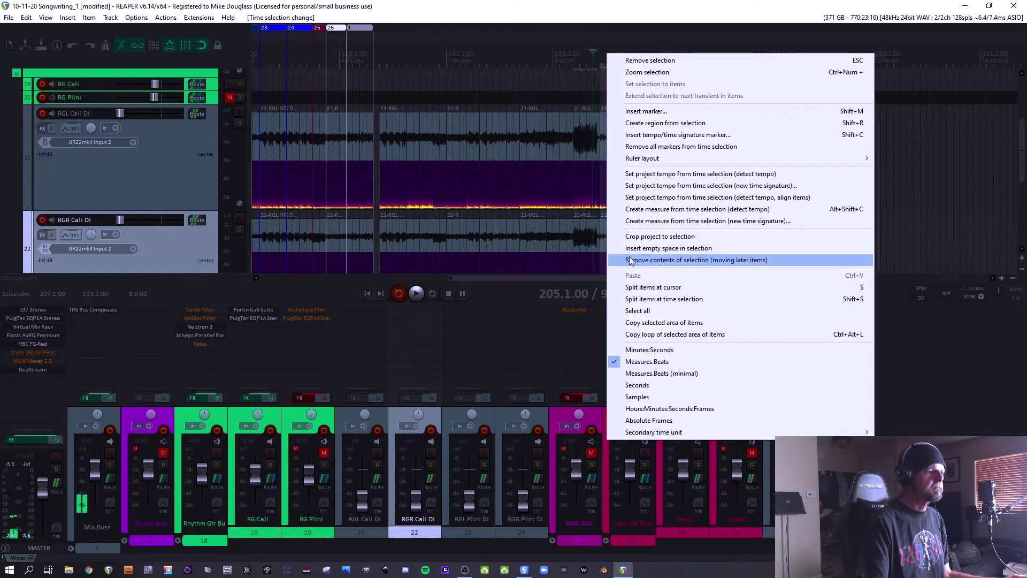
{"action": "left_click", "coordinate": [642, 259]}
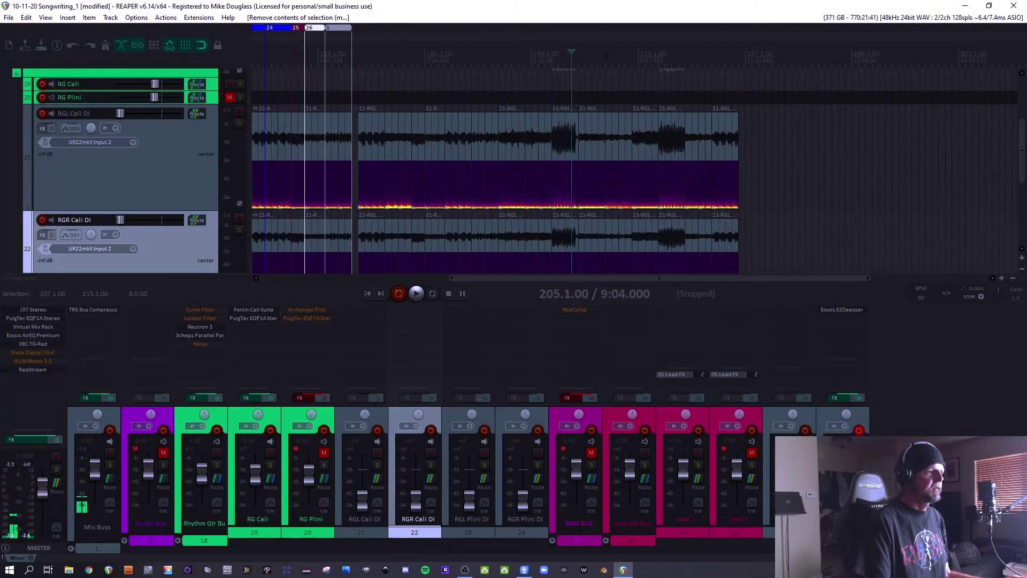
Step: Continue through the arrangement and remove the contents from 231.1.00 to 239.1.00, moving later items
{"action": "left_click", "coordinate": [605, 55]}
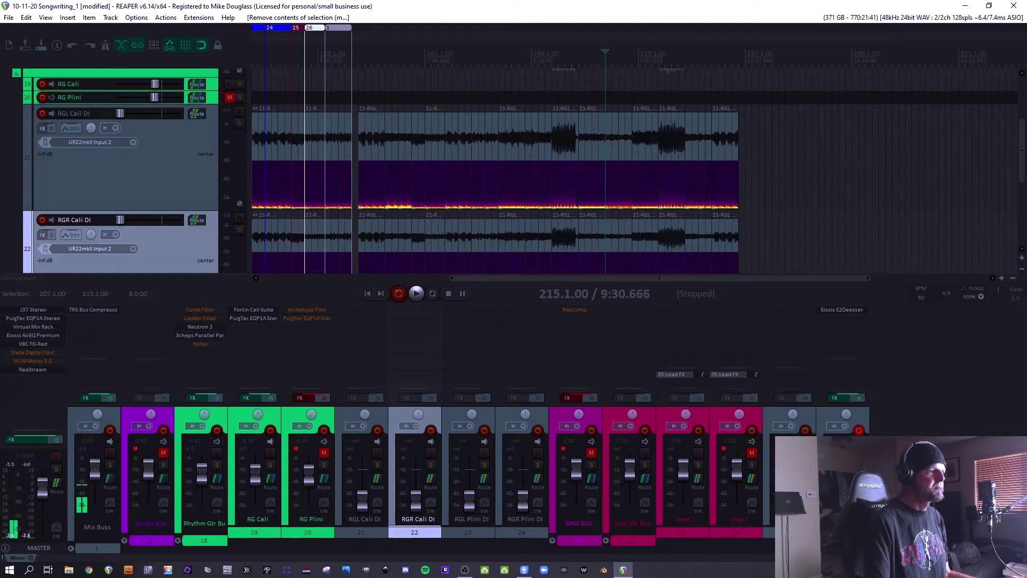
{"action": "right_click", "coordinate": [588, 58]}
{"action": "left_click", "coordinate": [631, 263]}
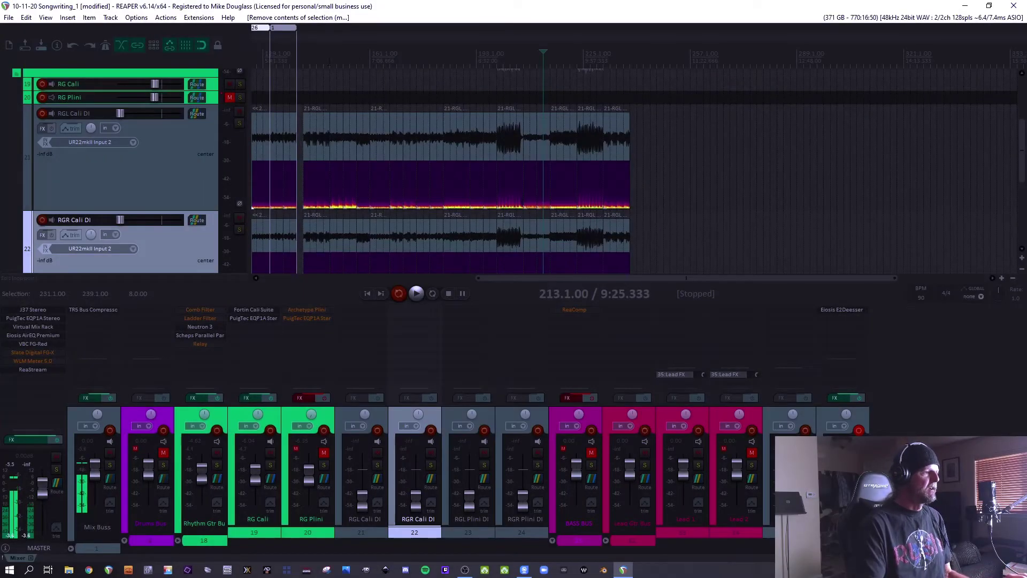
Step: Audition the arrangement from several points and remove the four bars from 153.1.00 to 157.1.00, closing the gap
{"action": "key", "text": "space"}
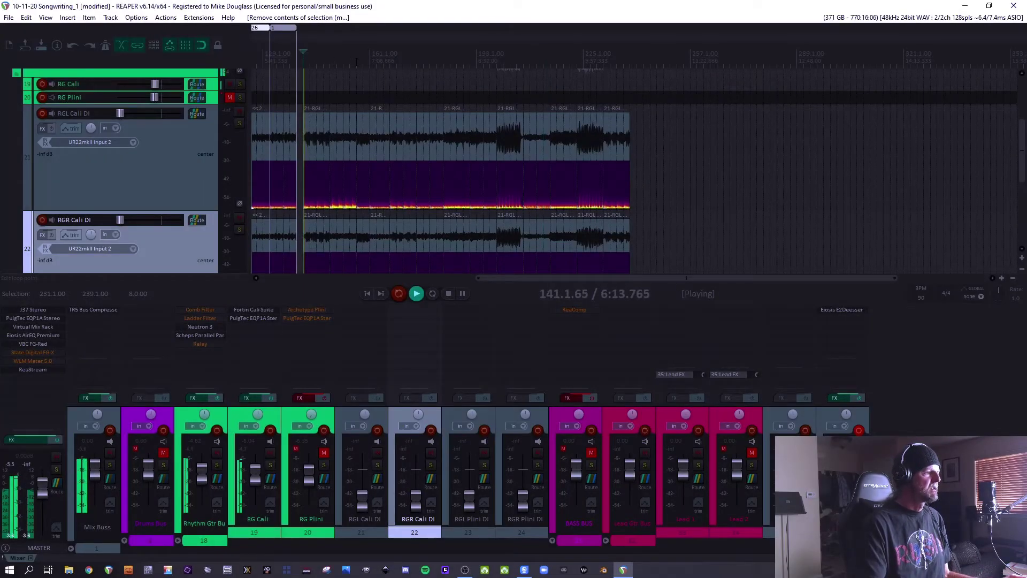
{"action": "key", "text": "space"}
{"action": "left_click", "coordinate": [391, 58]}
{"action": "key", "text": "space"}
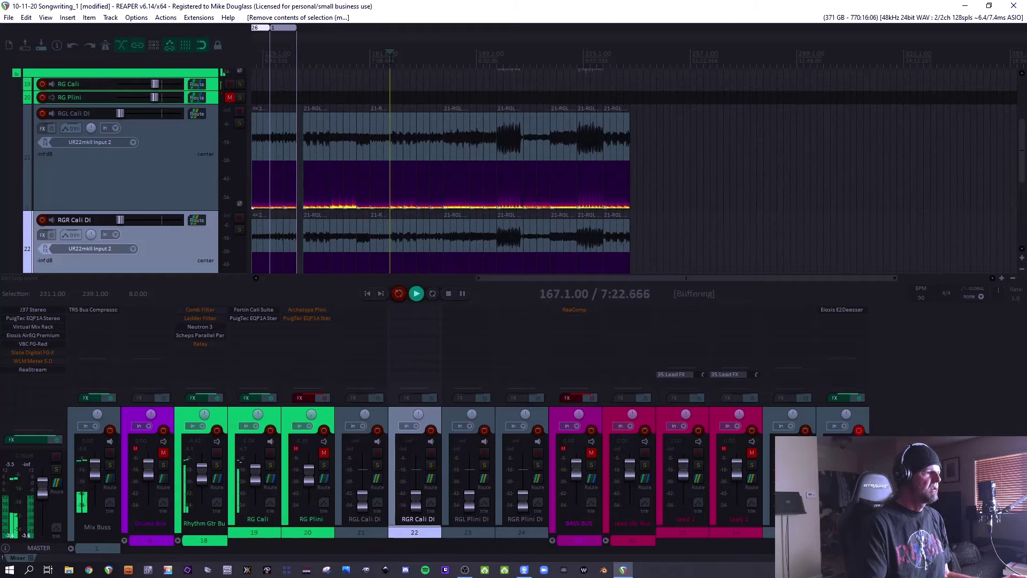
{"action": "key", "text": "space"}
{"action": "left_click", "coordinate": [604, 53]}
{"action": "left_click", "coordinate": [330, 57]}
{"action": "key", "text": "space"}
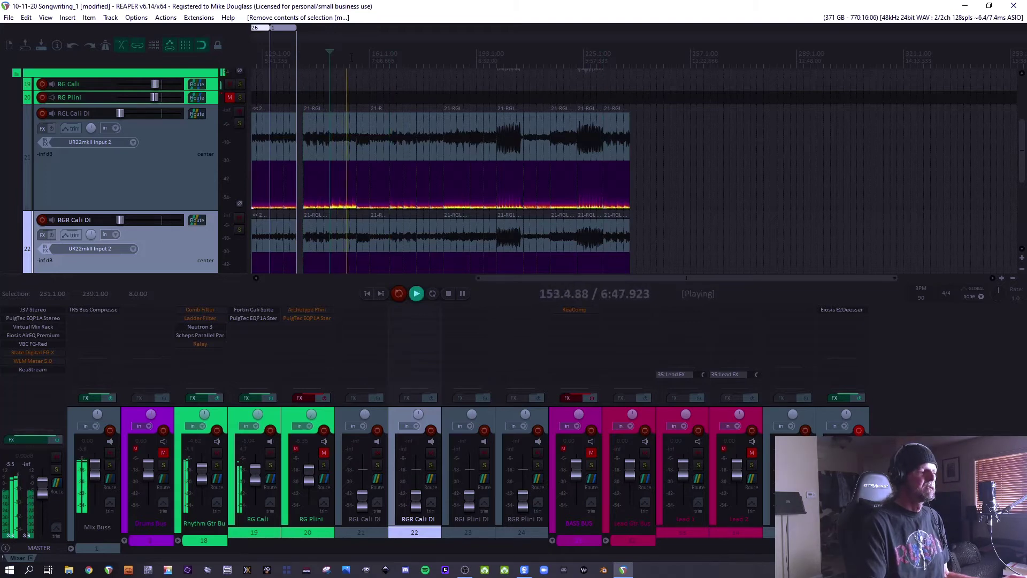
{"action": "key", "text": "space"}
{"action": "left_click_drag", "start_coordinate": [343, 57], "coordinate": [357, 57]}
{"action": "key", "text": "ctrl+shift+Delete"}
Step: Audition across the new join from 147.1.00 and remove the contents from 149.1.00 to 153.1.00, moving later items
{"action": "left_click", "coordinate": [323, 57]}
{"action": "key", "text": "space"}
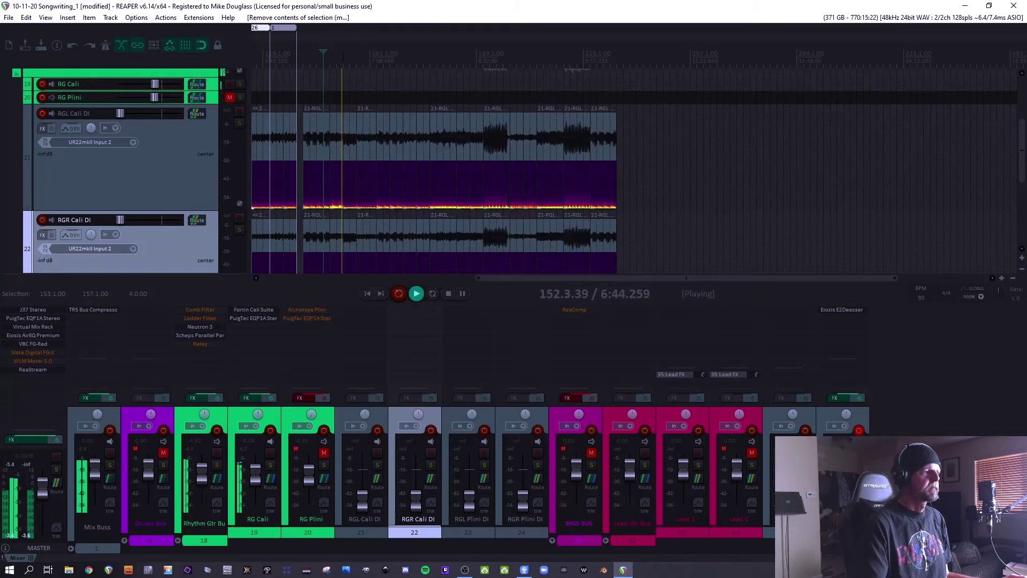
{"action": "key", "text": "space"}
{"action": "left_click_drag", "start_coordinate": [331, 58], "coordinate": [344, 57]}
{"action": "key", "text": "ctrl+shift+Delete"}
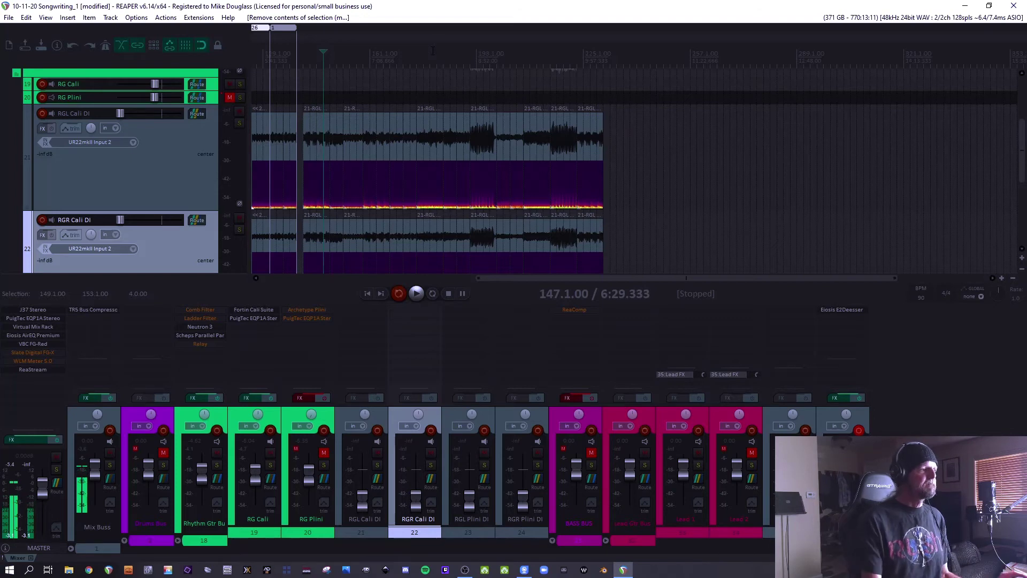
Step: Remove all original riff material from 1.1.00 to 139.1.00, moving the pasted arrangement to the project start
{"action": "left_click", "coordinate": [601, 52]}
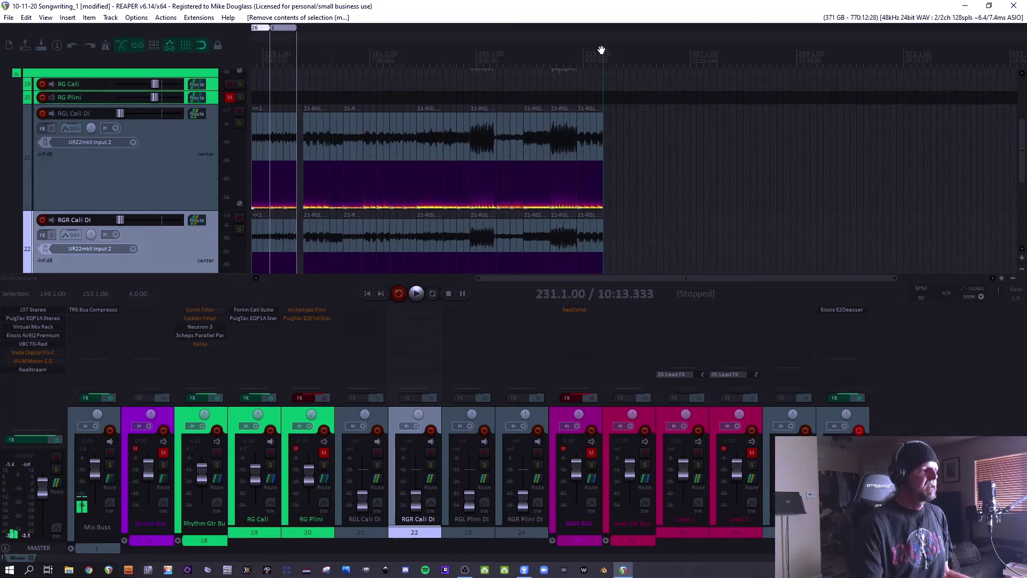
{"action": "left_click", "coordinate": [323, 58]}
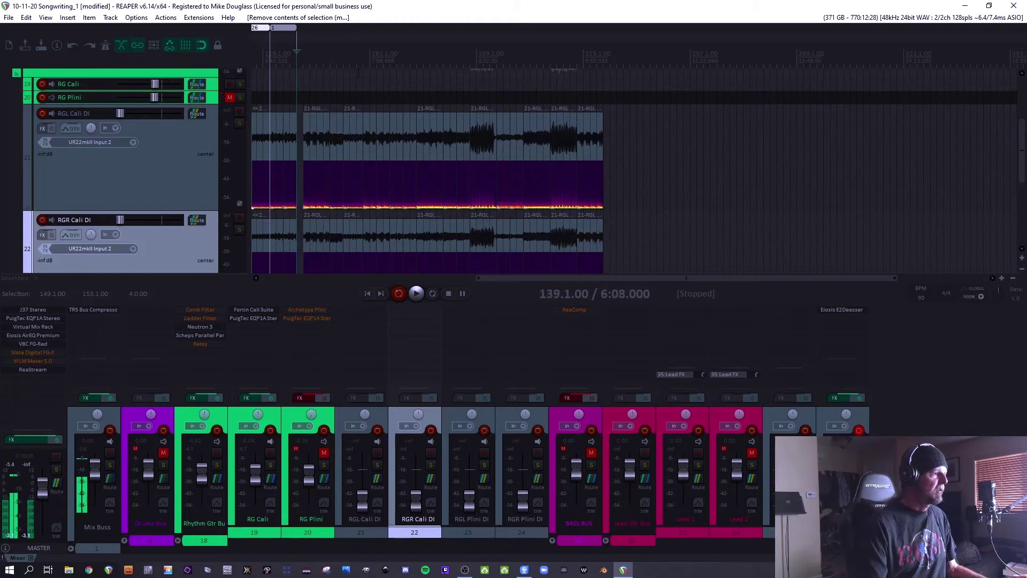
{"action": "key", "text": "Left"}
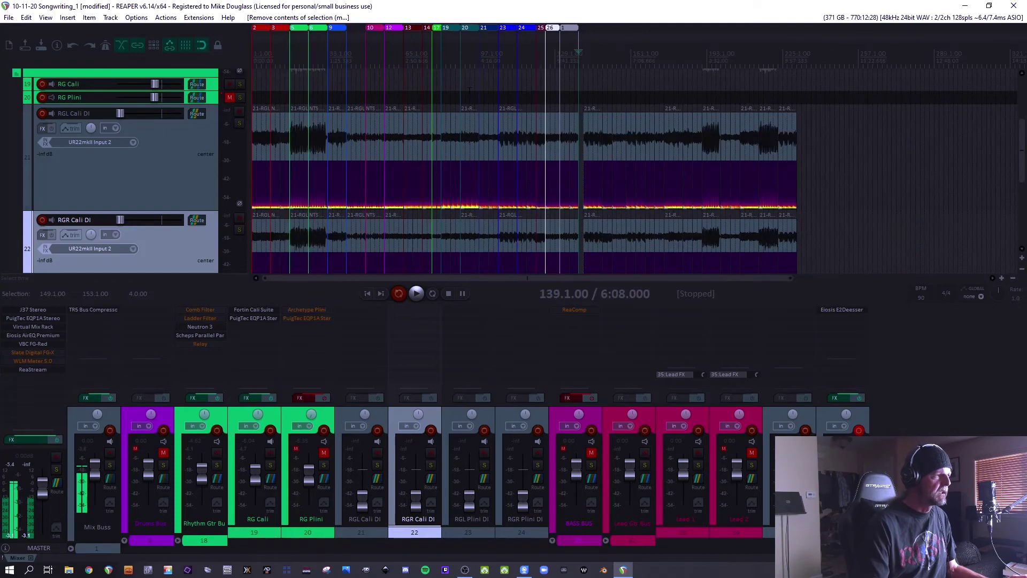
{"action": "key", "text": "shift+Home"}
{"action": "right_click", "coordinate": [478, 55]}
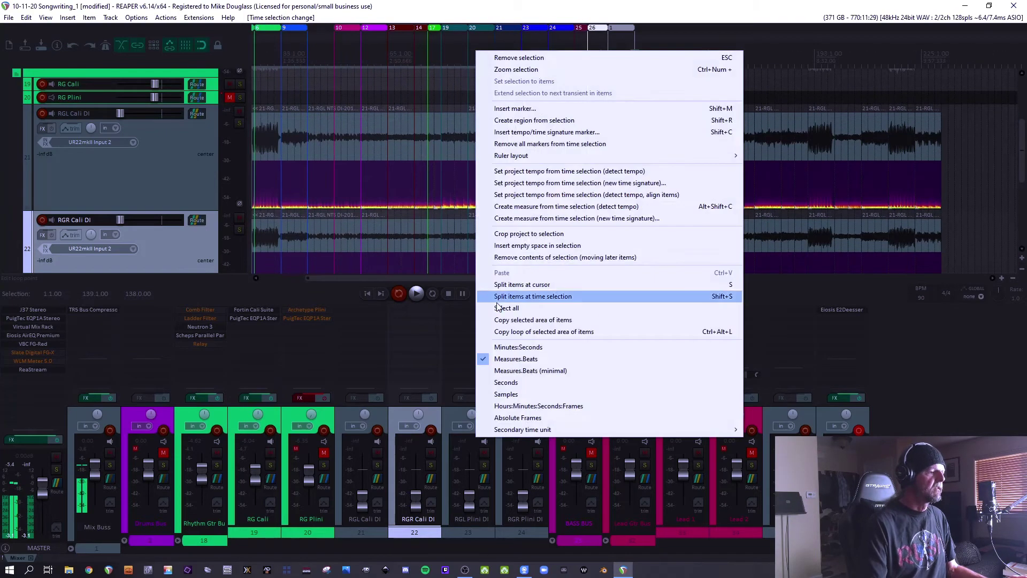
{"action": "left_click", "coordinate": [495, 257]}
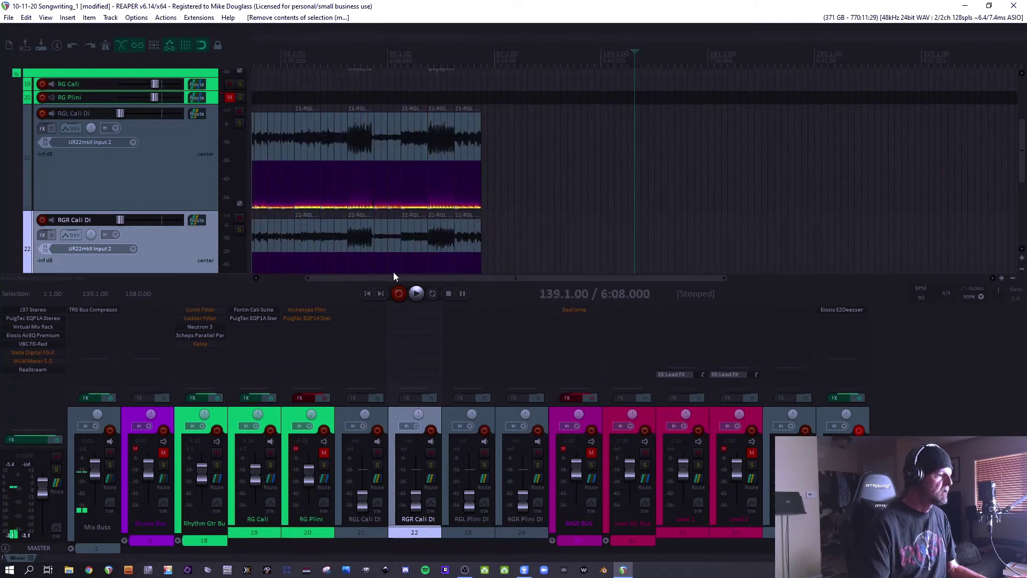
Step: Check the moved arrangement's start and end with the edit cursor, then place the cursor at 3.1.00, where the audio begins
{"action": "scroll", "coordinate": [828, 58], "scroll_direction": "up", "scroll_amount": 3}
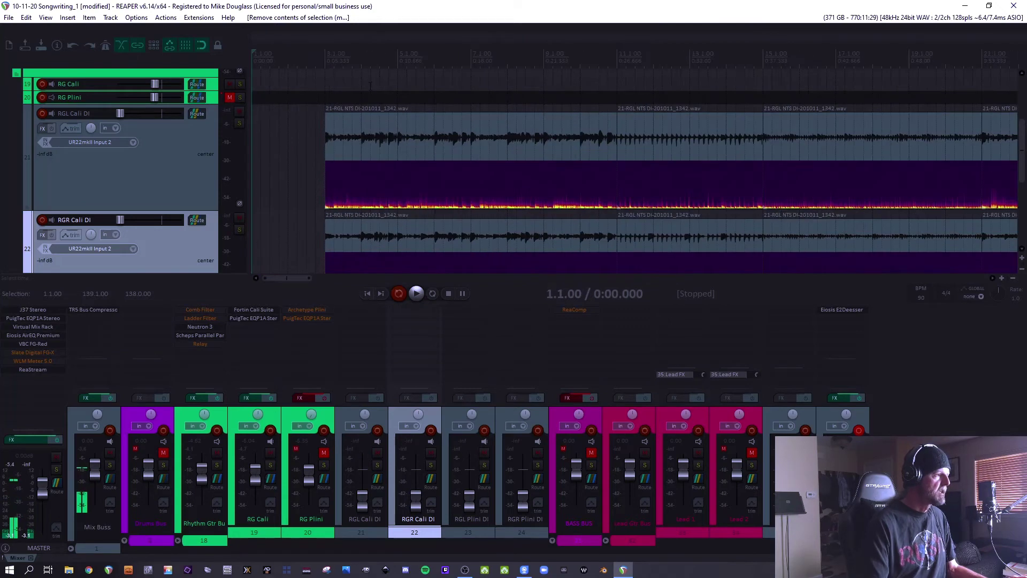
{"action": "left_click", "coordinate": [854, 53]}
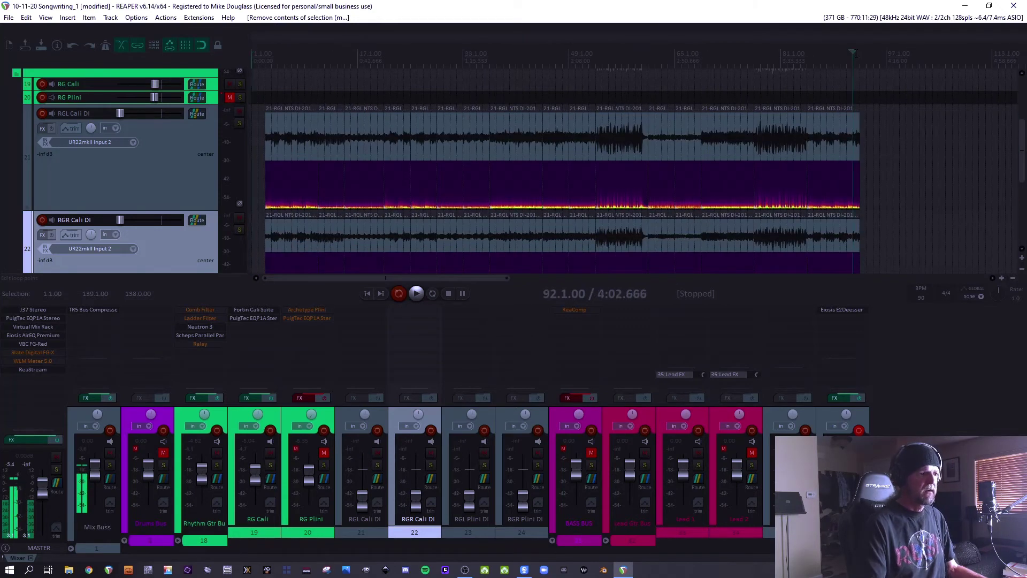
{"action": "key", "text": "End"}
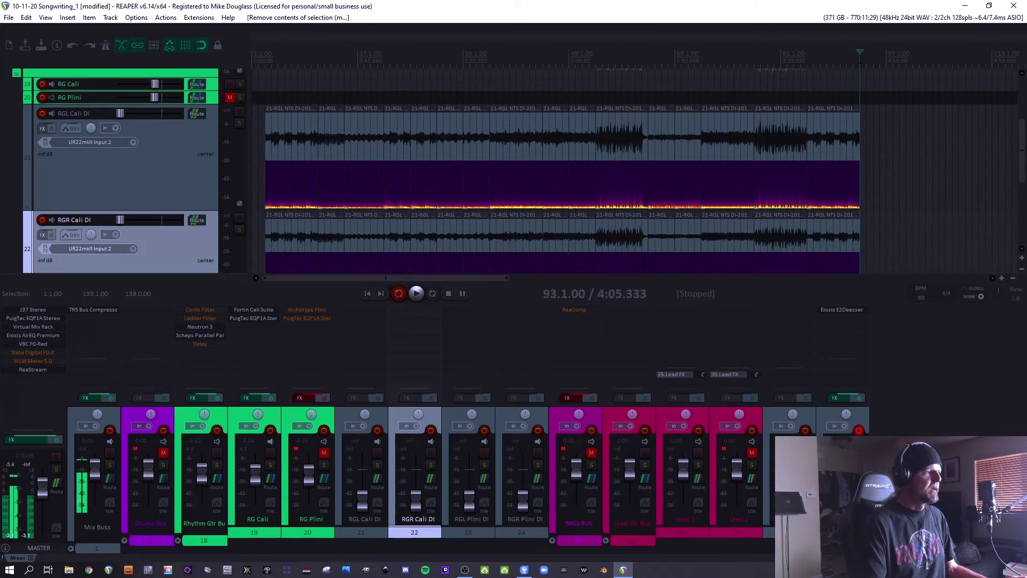
{"action": "left_click", "coordinate": [266, 54]}
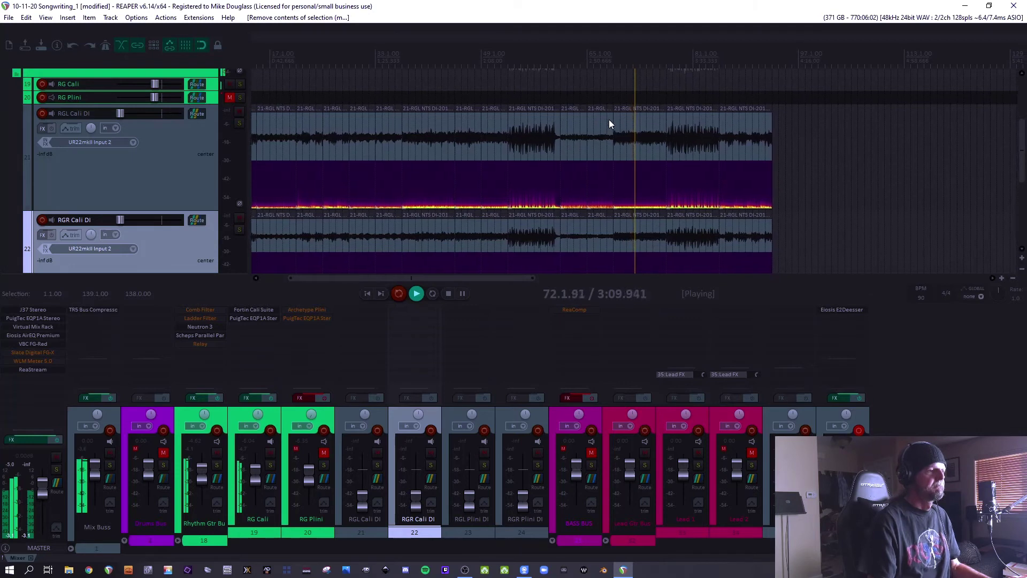
Step: Audition the song, remove the contents from 61.1.00 to 69.1.00, moving later items, and listen across the join from 59.1.00
{"action": "key", "text": "space"}
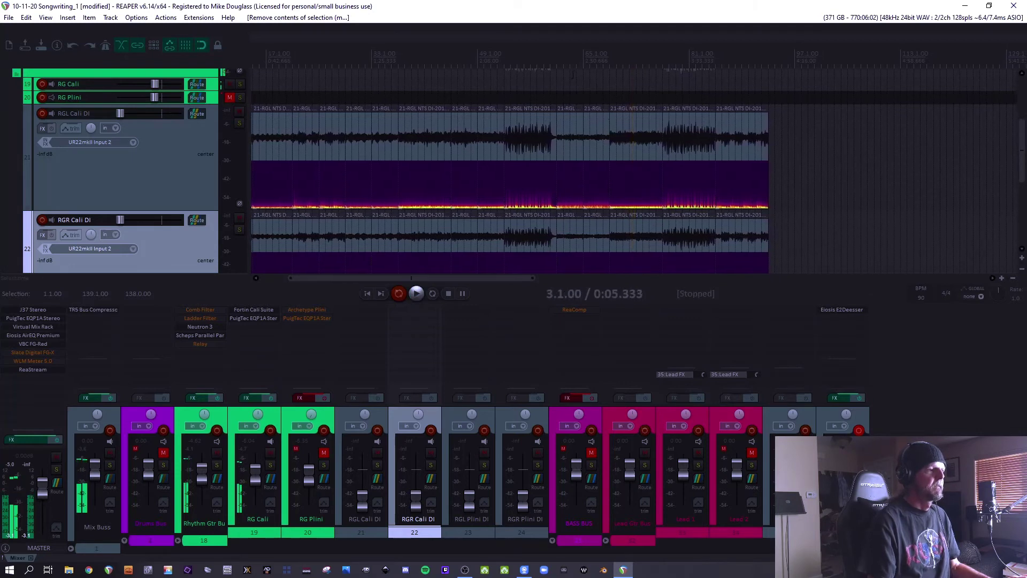
{"action": "left_click_drag", "start_coordinate": [557, 68], "coordinate": [609, 68]}
{"action": "right_click", "coordinate": [583, 59]}
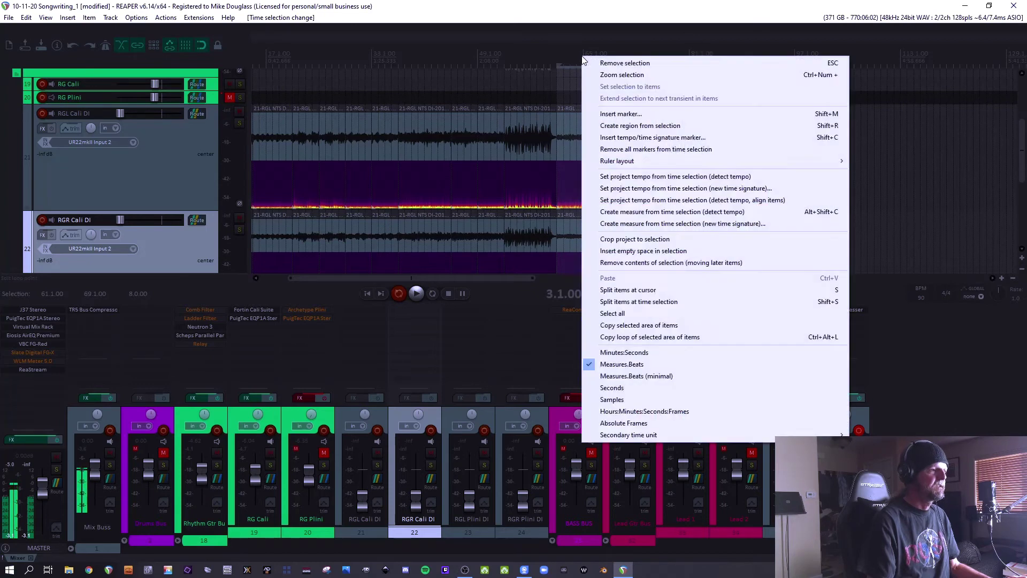
{"action": "left_click", "coordinate": [609, 263]}
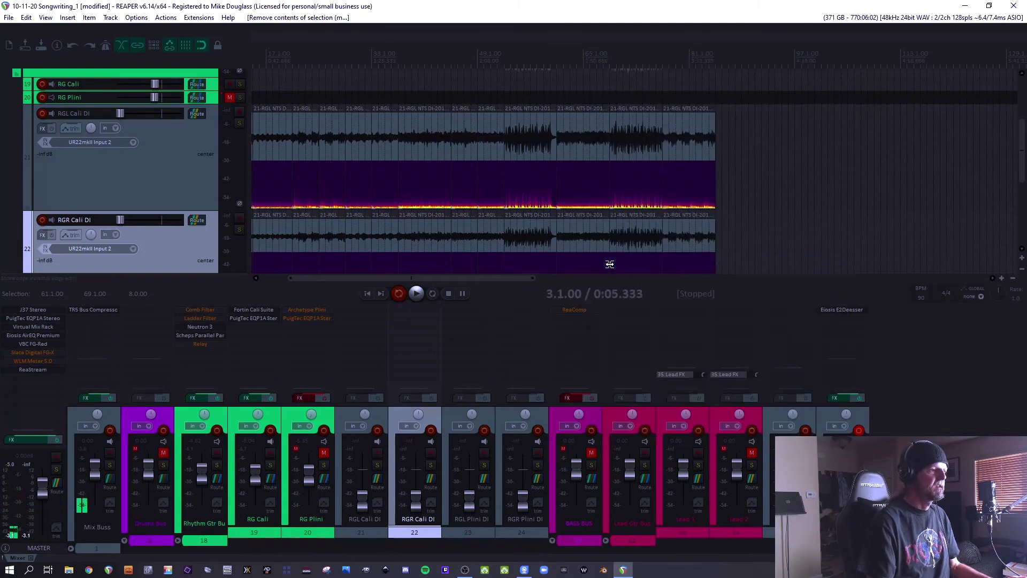
{"action": "left_click", "coordinate": [545, 57]}
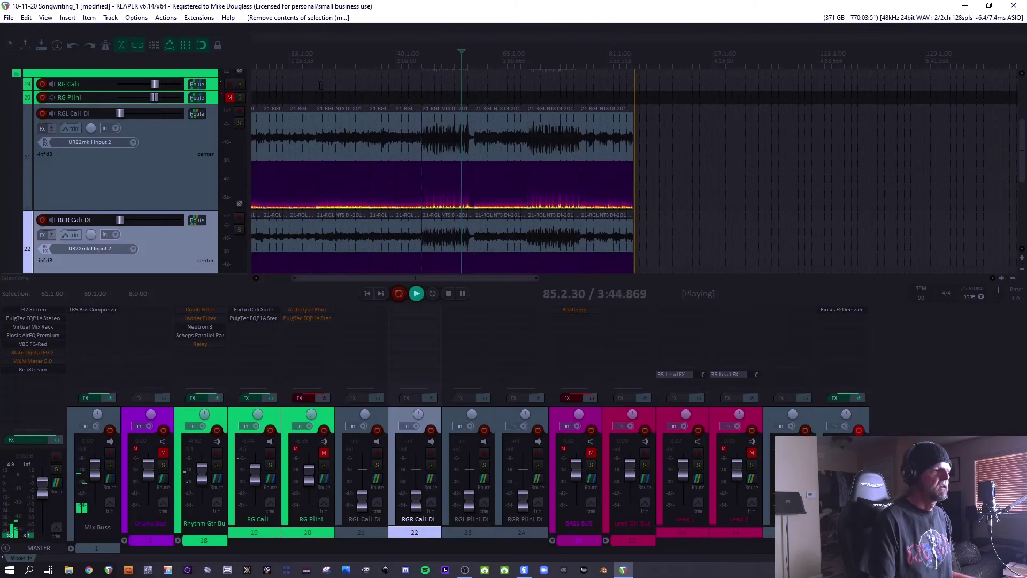
{"action": "key", "text": "space"}
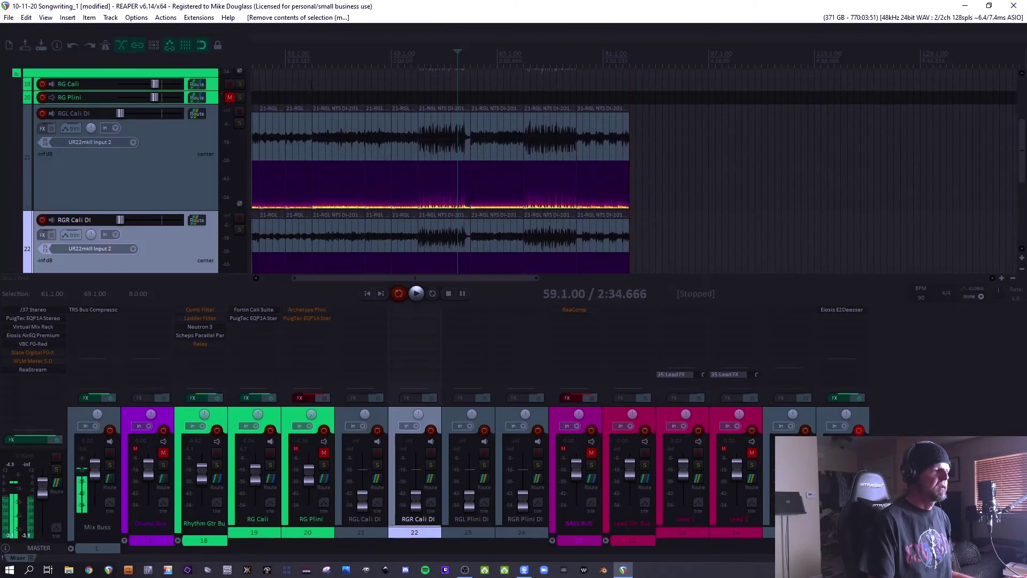
Step: Audition the riff at 11.1.00, copy its four bars up to 15.1.00 onto the arrangement's end at 85.1.00 and listen to the ending
{"action": "scroll", "coordinate": [278, 78], "scroll_direction": "down", "scroll_amount": 3}
{"action": "left_click", "coordinate": [284, 78]}
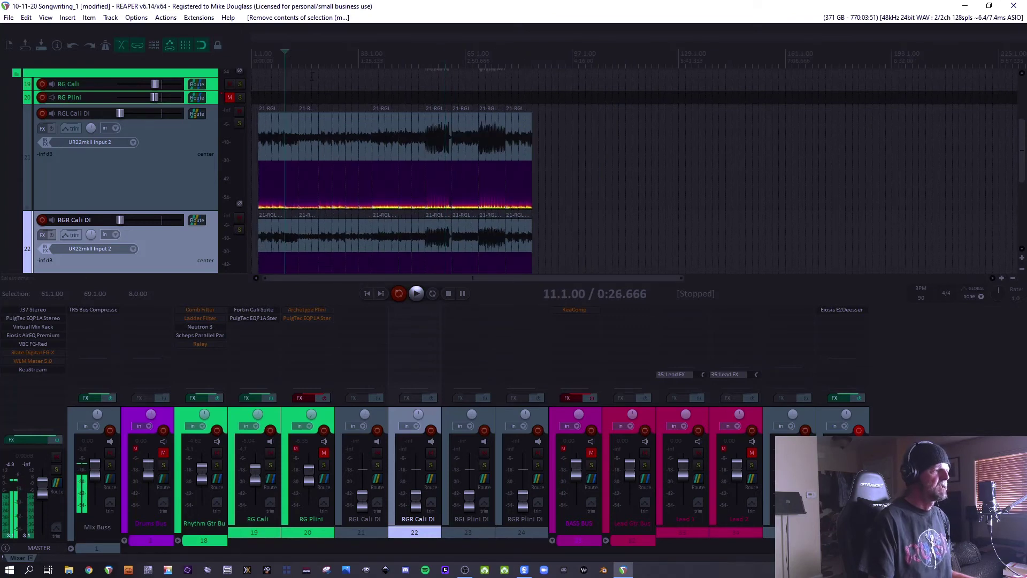
{"action": "scroll", "coordinate": [329, 83], "scroll_direction": "up", "scroll_amount": 3}
{"action": "scroll", "coordinate": [330, 83], "scroll_direction": "up", "scroll_amount": 1}
{"action": "scroll", "coordinate": [329, 82], "scroll_direction": "down", "scroll_amount": 1}
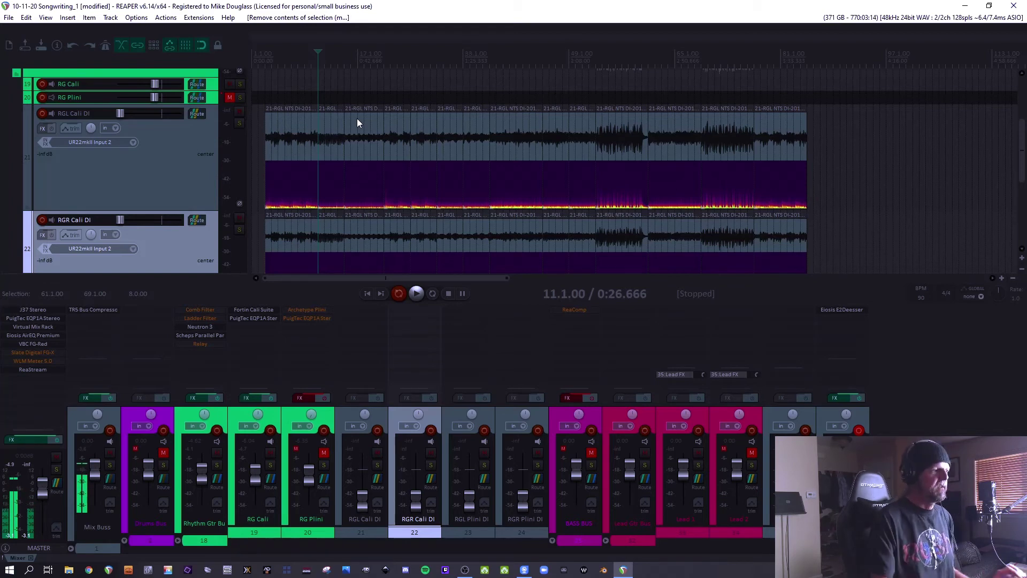
{"action": "key", "text": "space"}
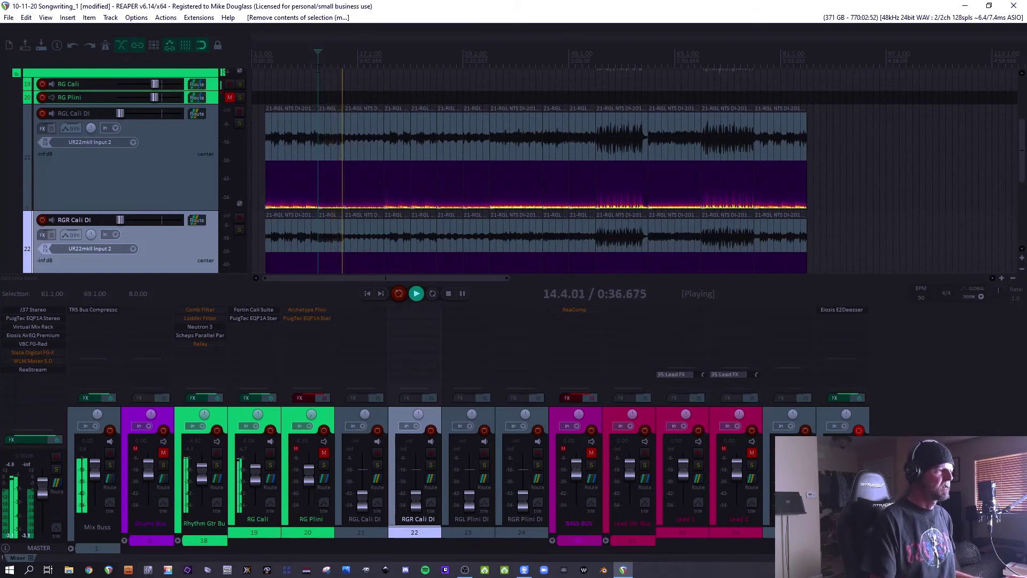
{"action": "left_click_drag", "start_coordinate": [317, 58], "coordinate": [343, 59]}
{"action": "right_click", "coordinate": [331, 56]}
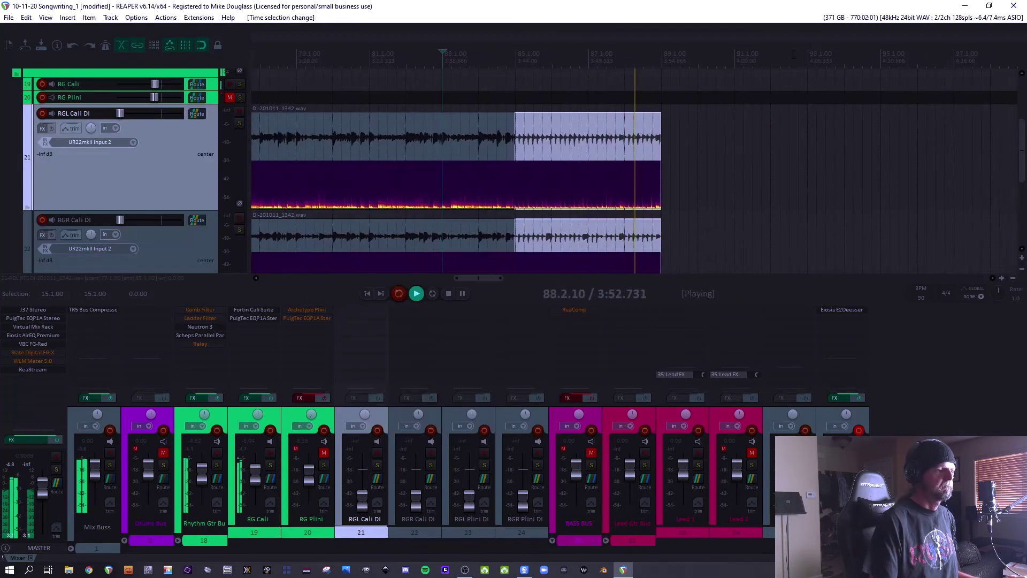
{"action": "key", "text": "space"}
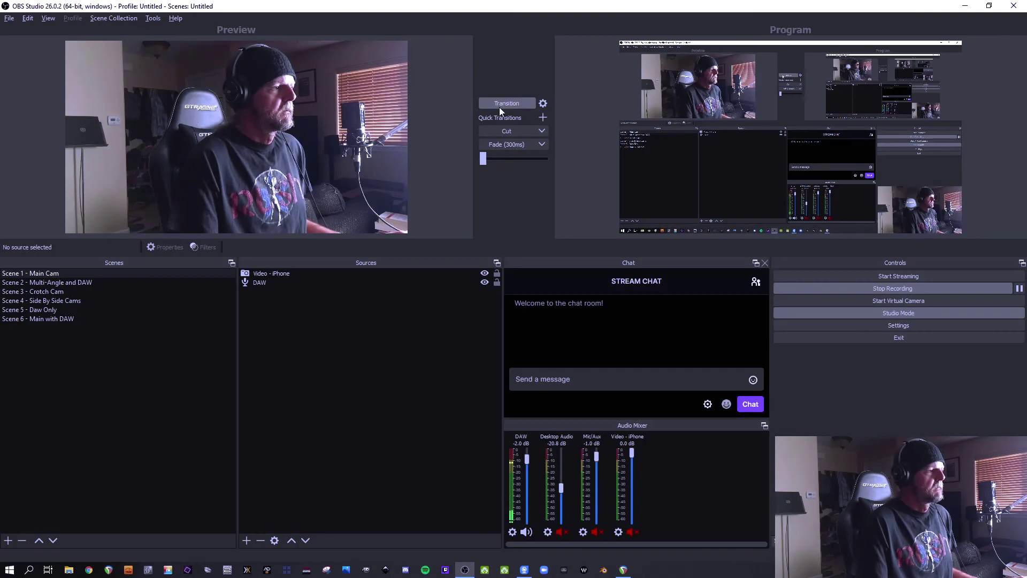
Step: Switch to OBS Studio and transition the Scene 1 - Main Cam preview to the program output
{"action": "left_click", "coordinate": [509, 103]}
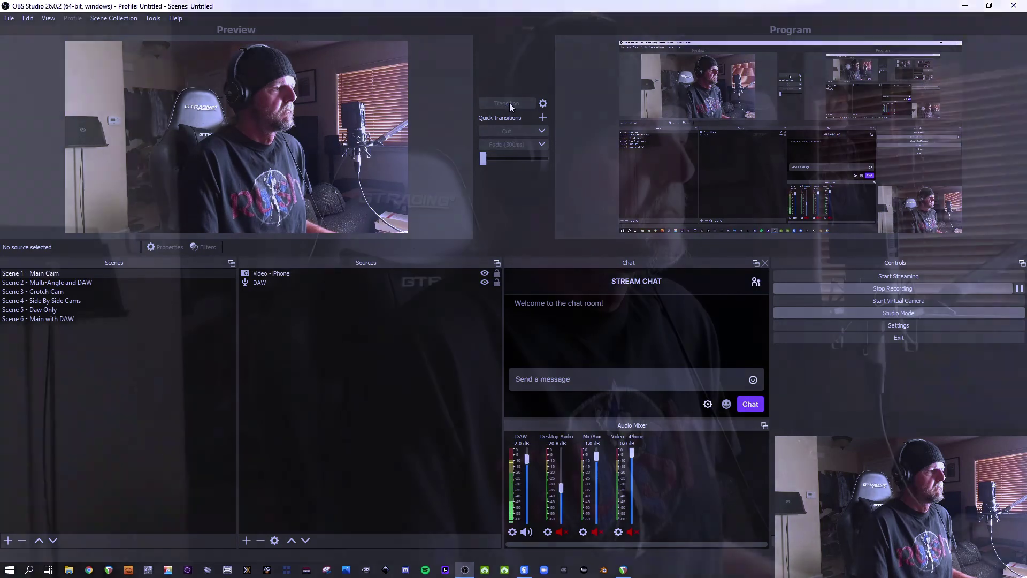